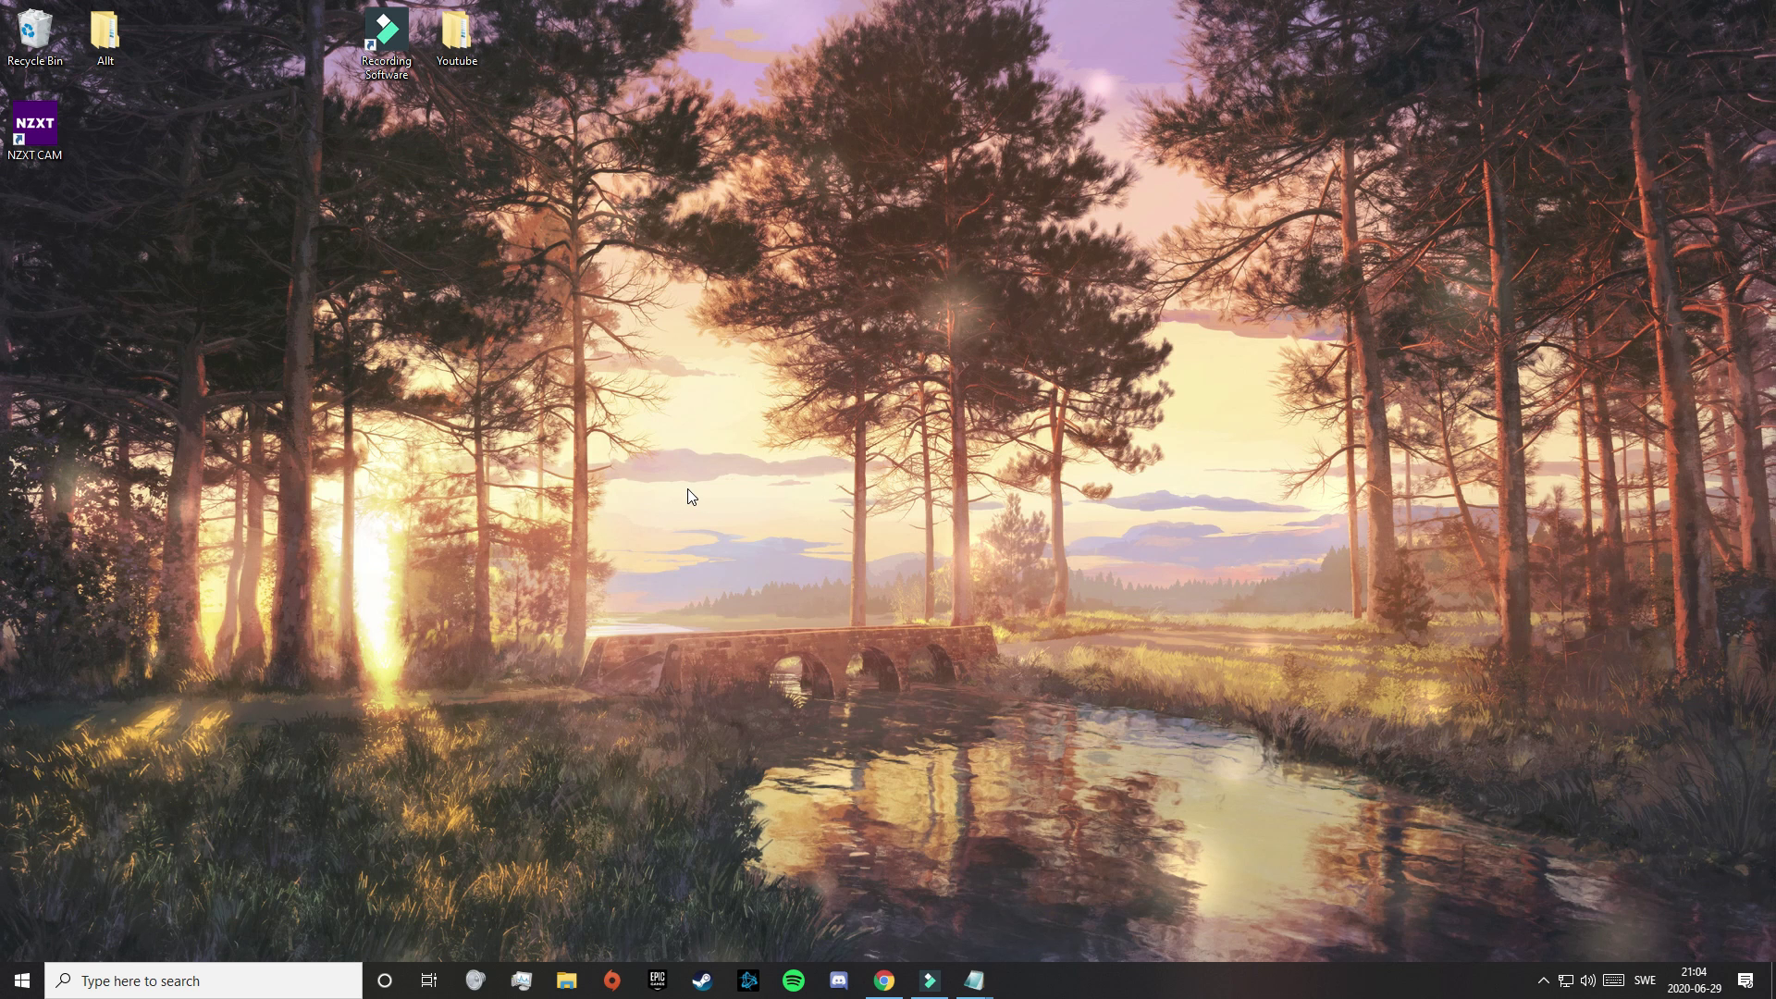
Bring up Chrome showing Planet Minecraft's Trending Minecraft Texture Packs page
left_click(885, 981)
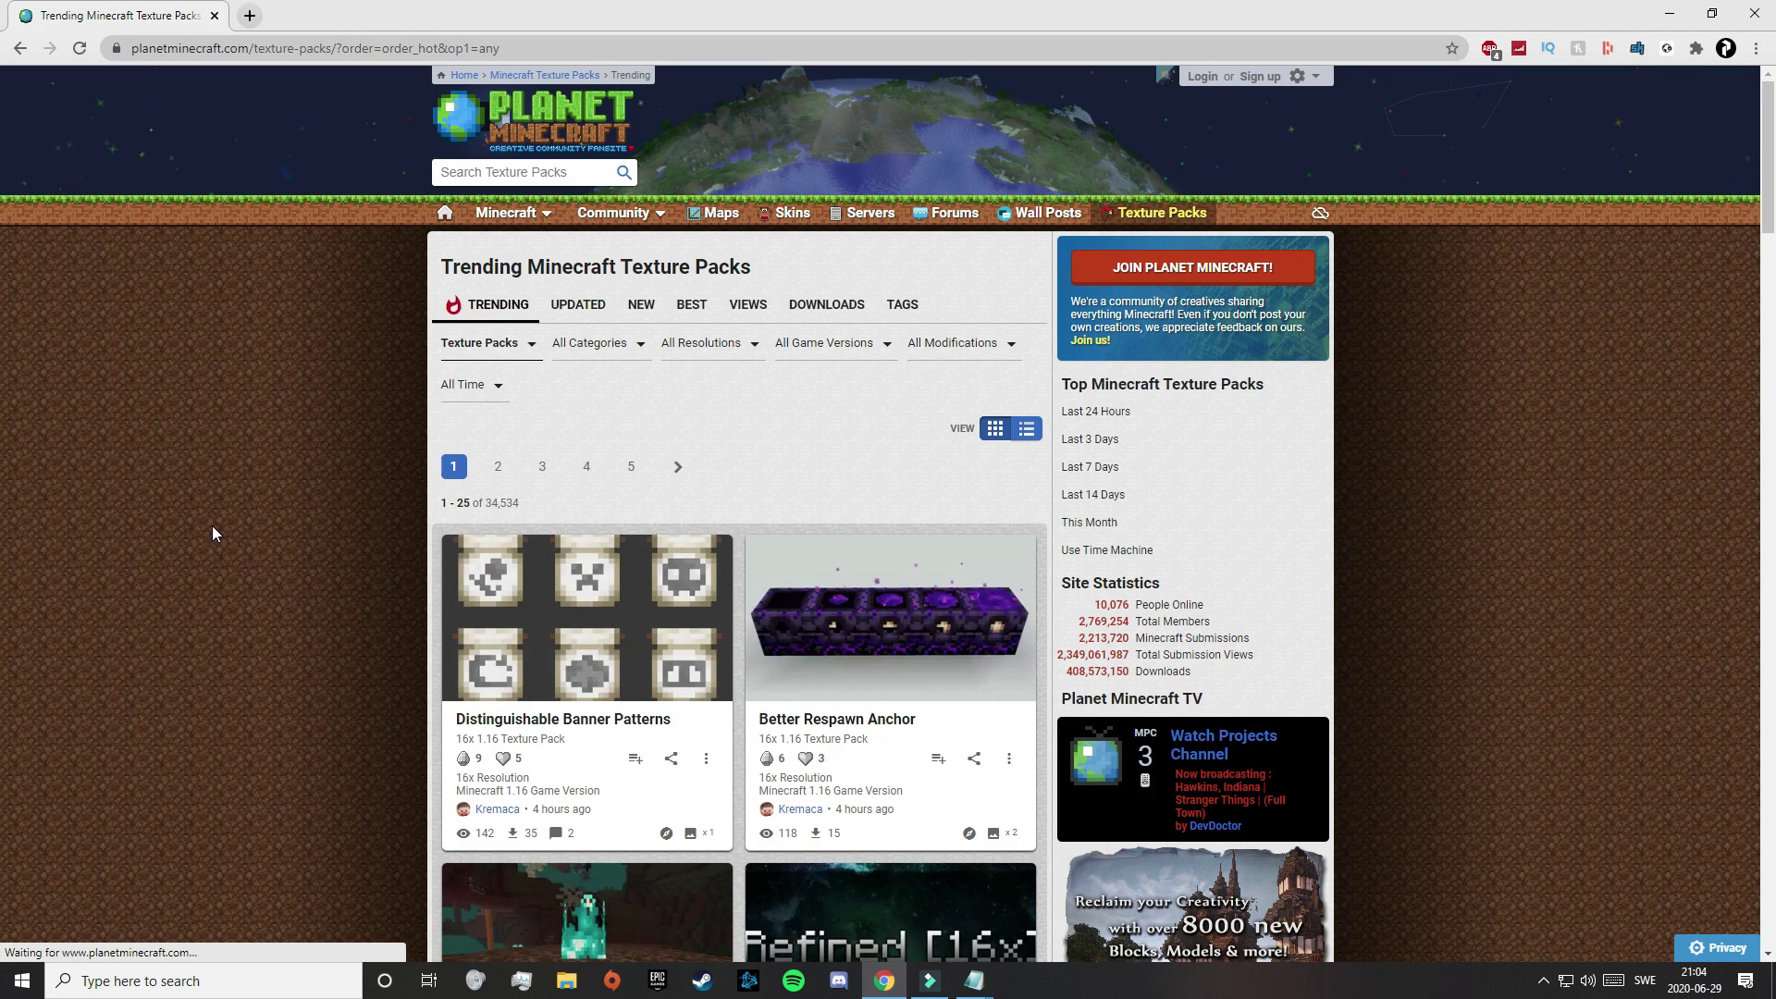
Filter the texture packs to Minecraft 1.16 and sort them by Best
scroll(239, 396, "down", 6)
scroll(239, 396, "up", 1)
scroll(238, 404, "up", 5)
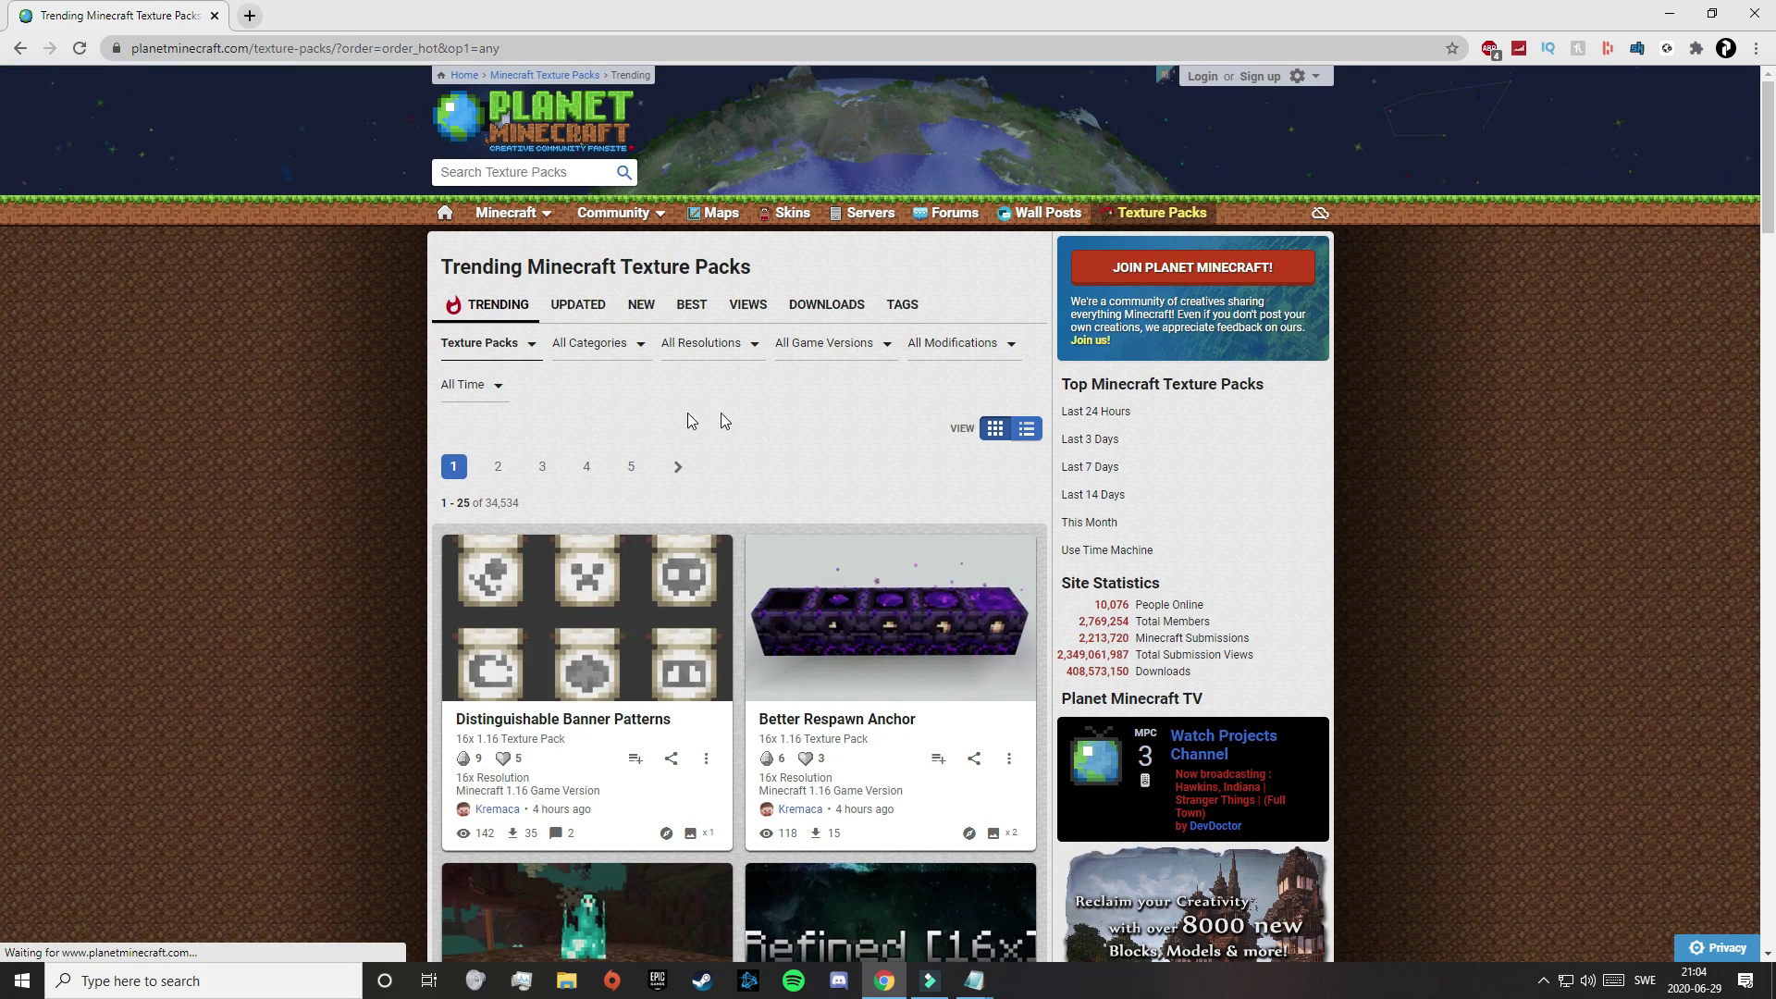
left_click(797, 344)
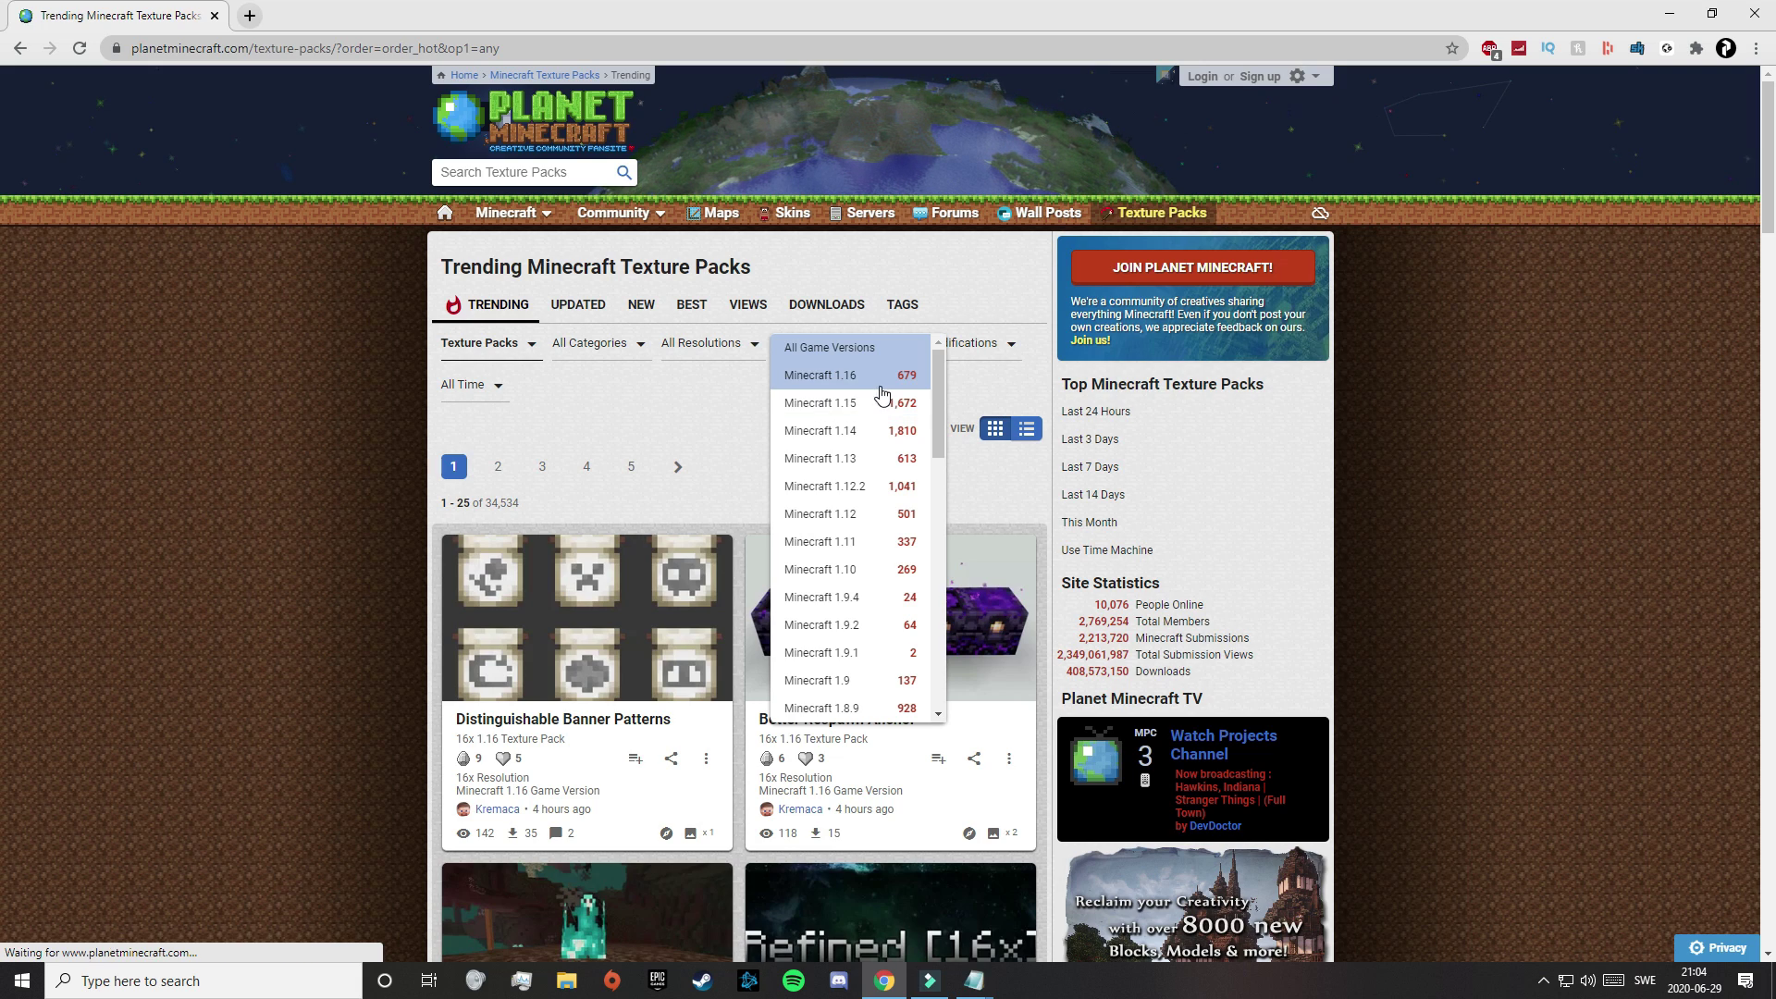
left_click(866, 375)
scroll(354, 451, "down", 8)
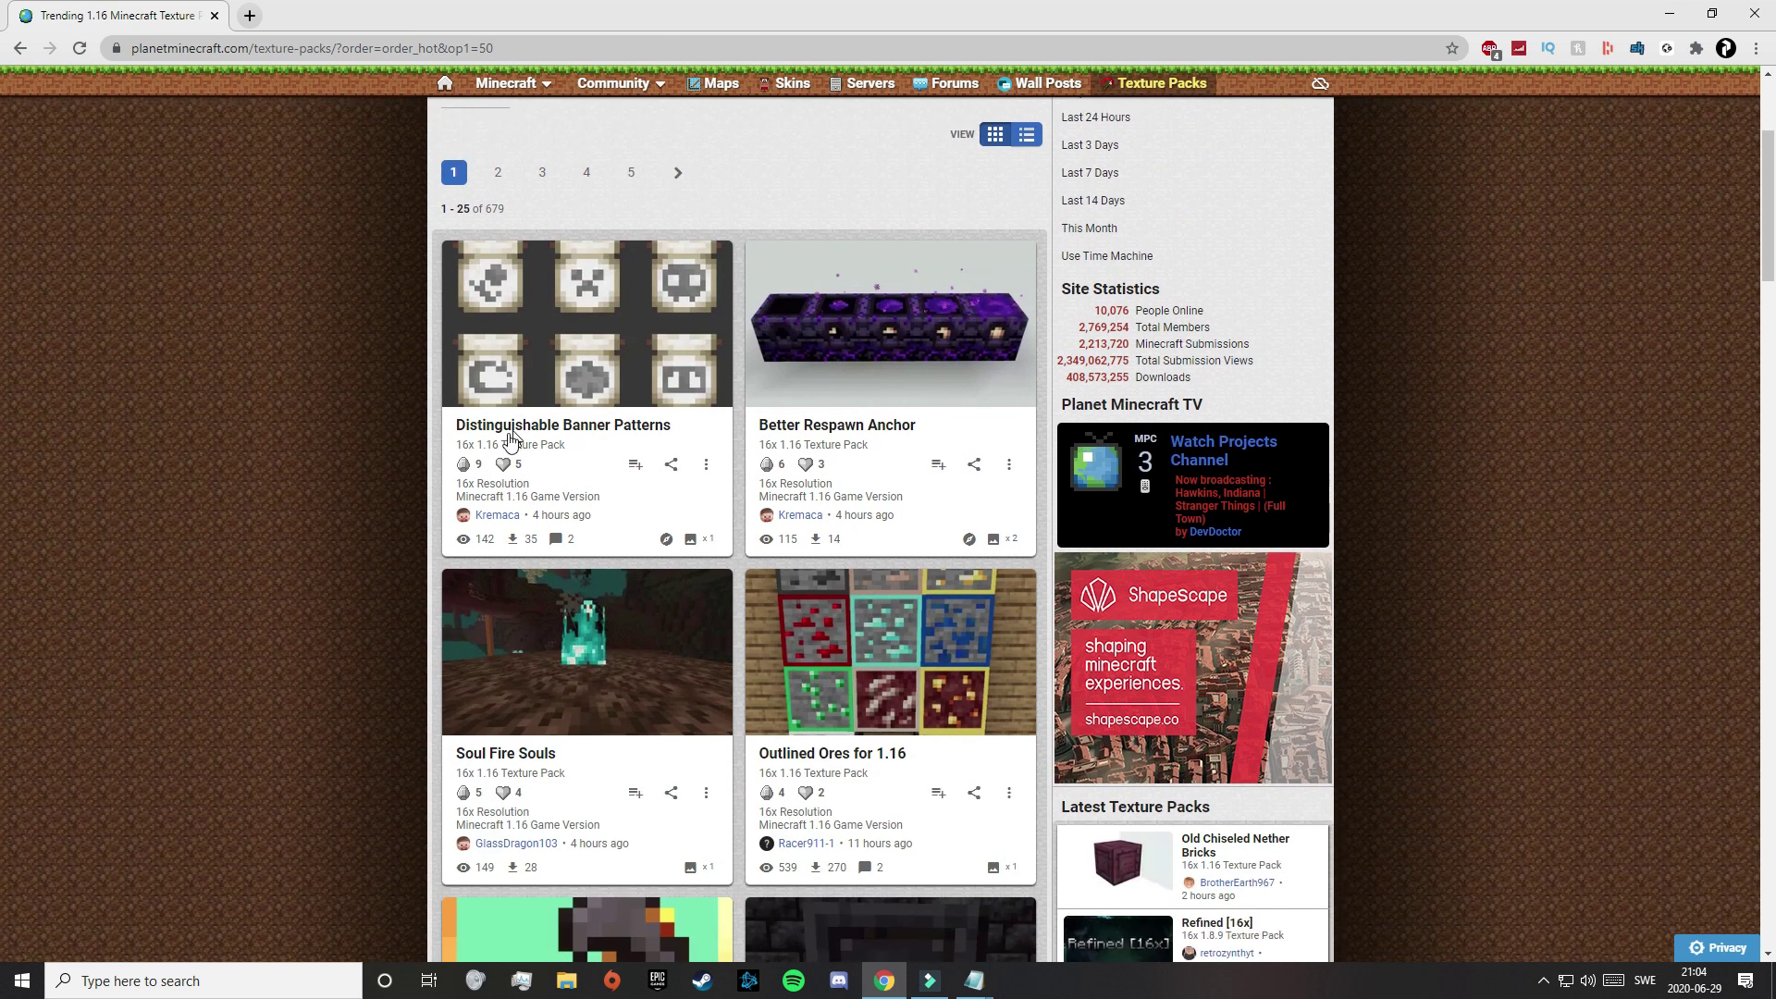
scroll(329, 446, "up", 3)
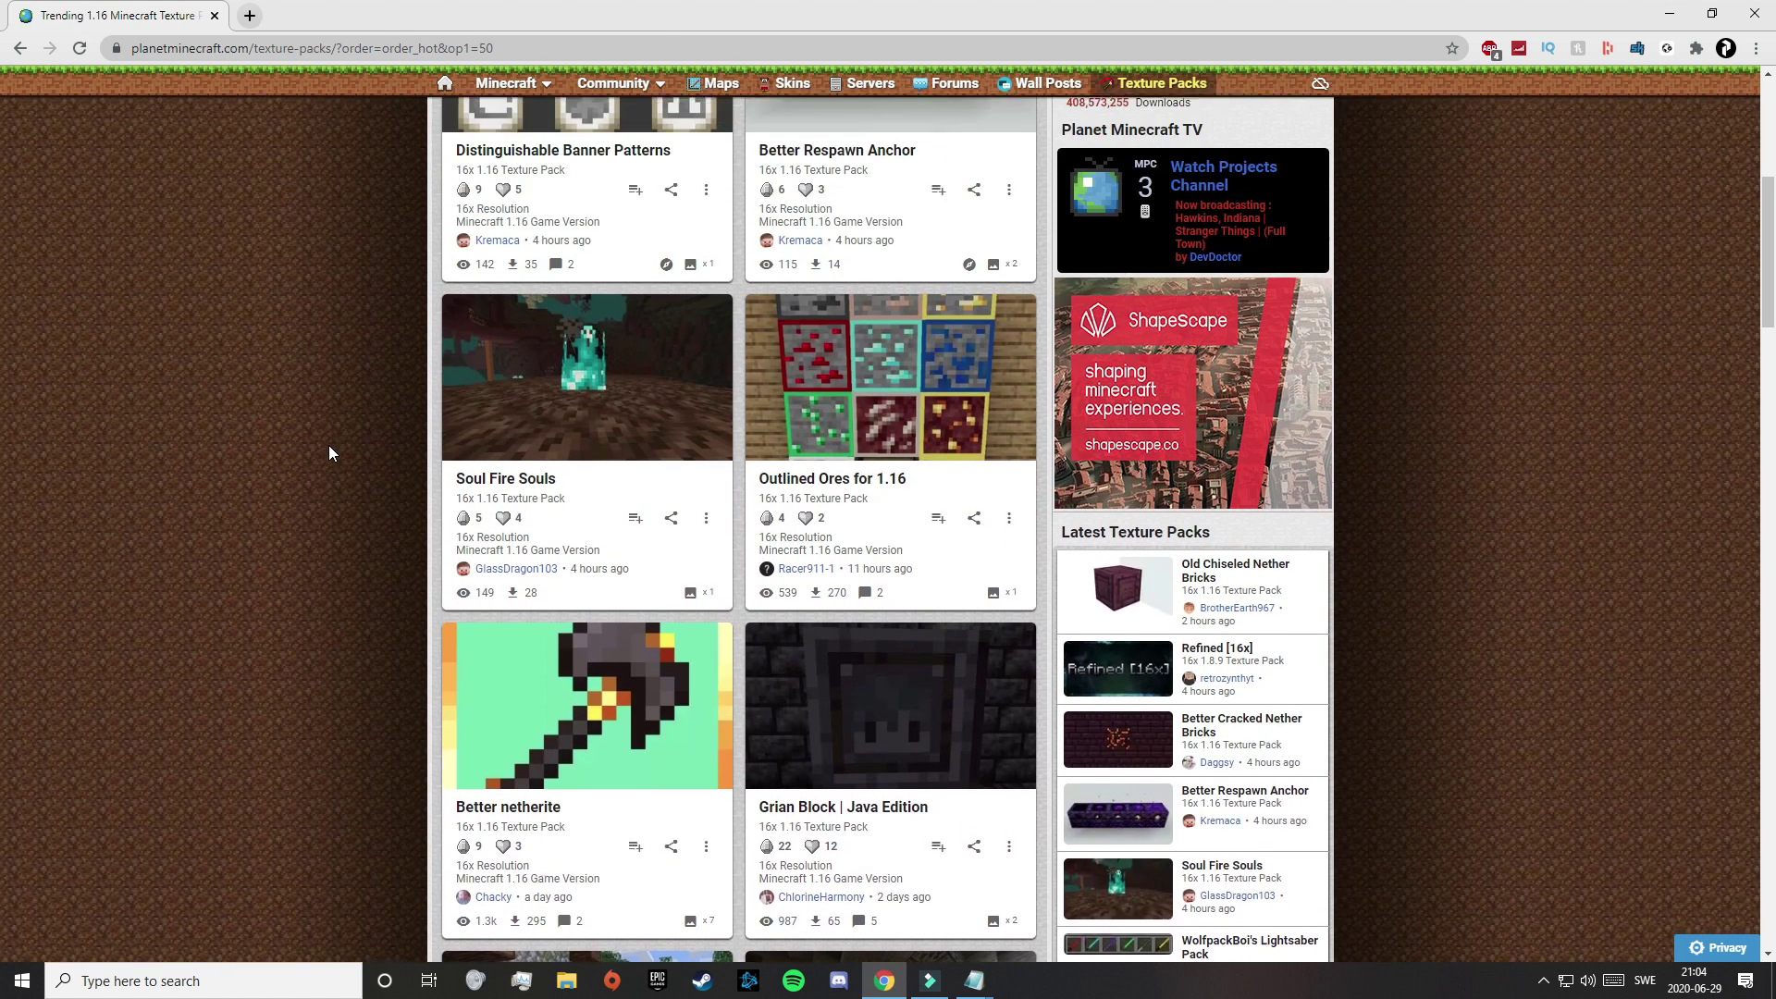
scroll(305, 451, "up", 5)
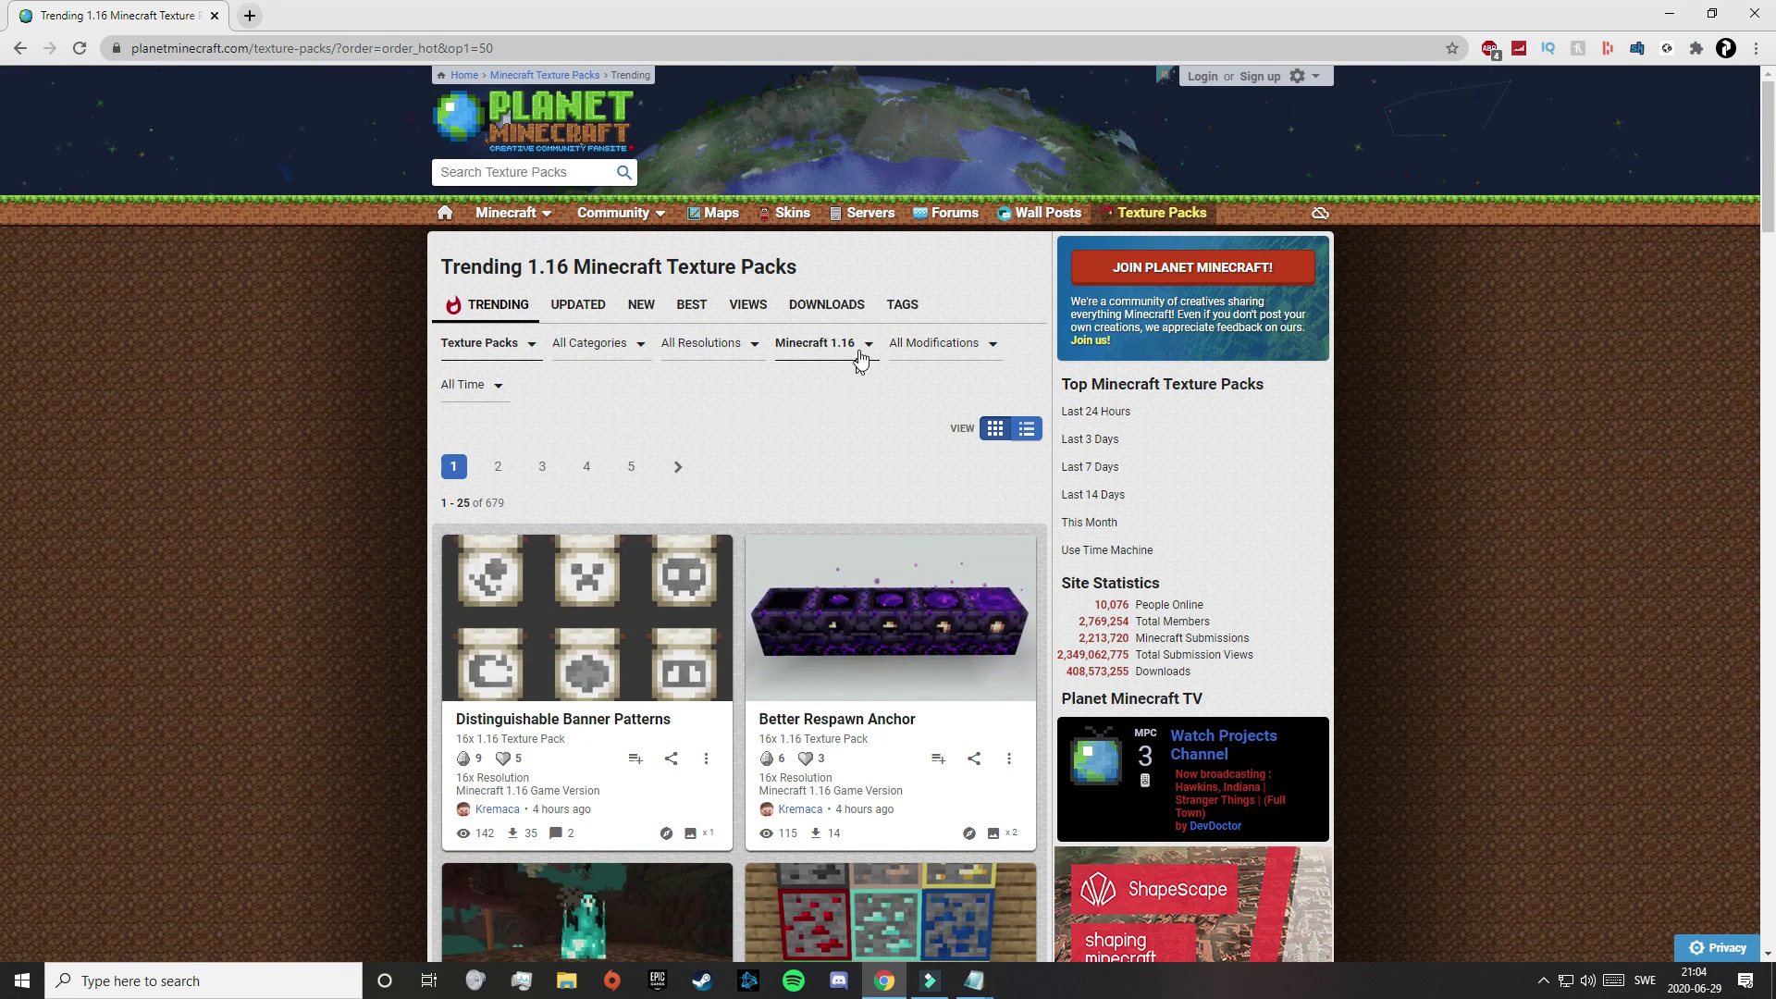
left_click(692, 308)
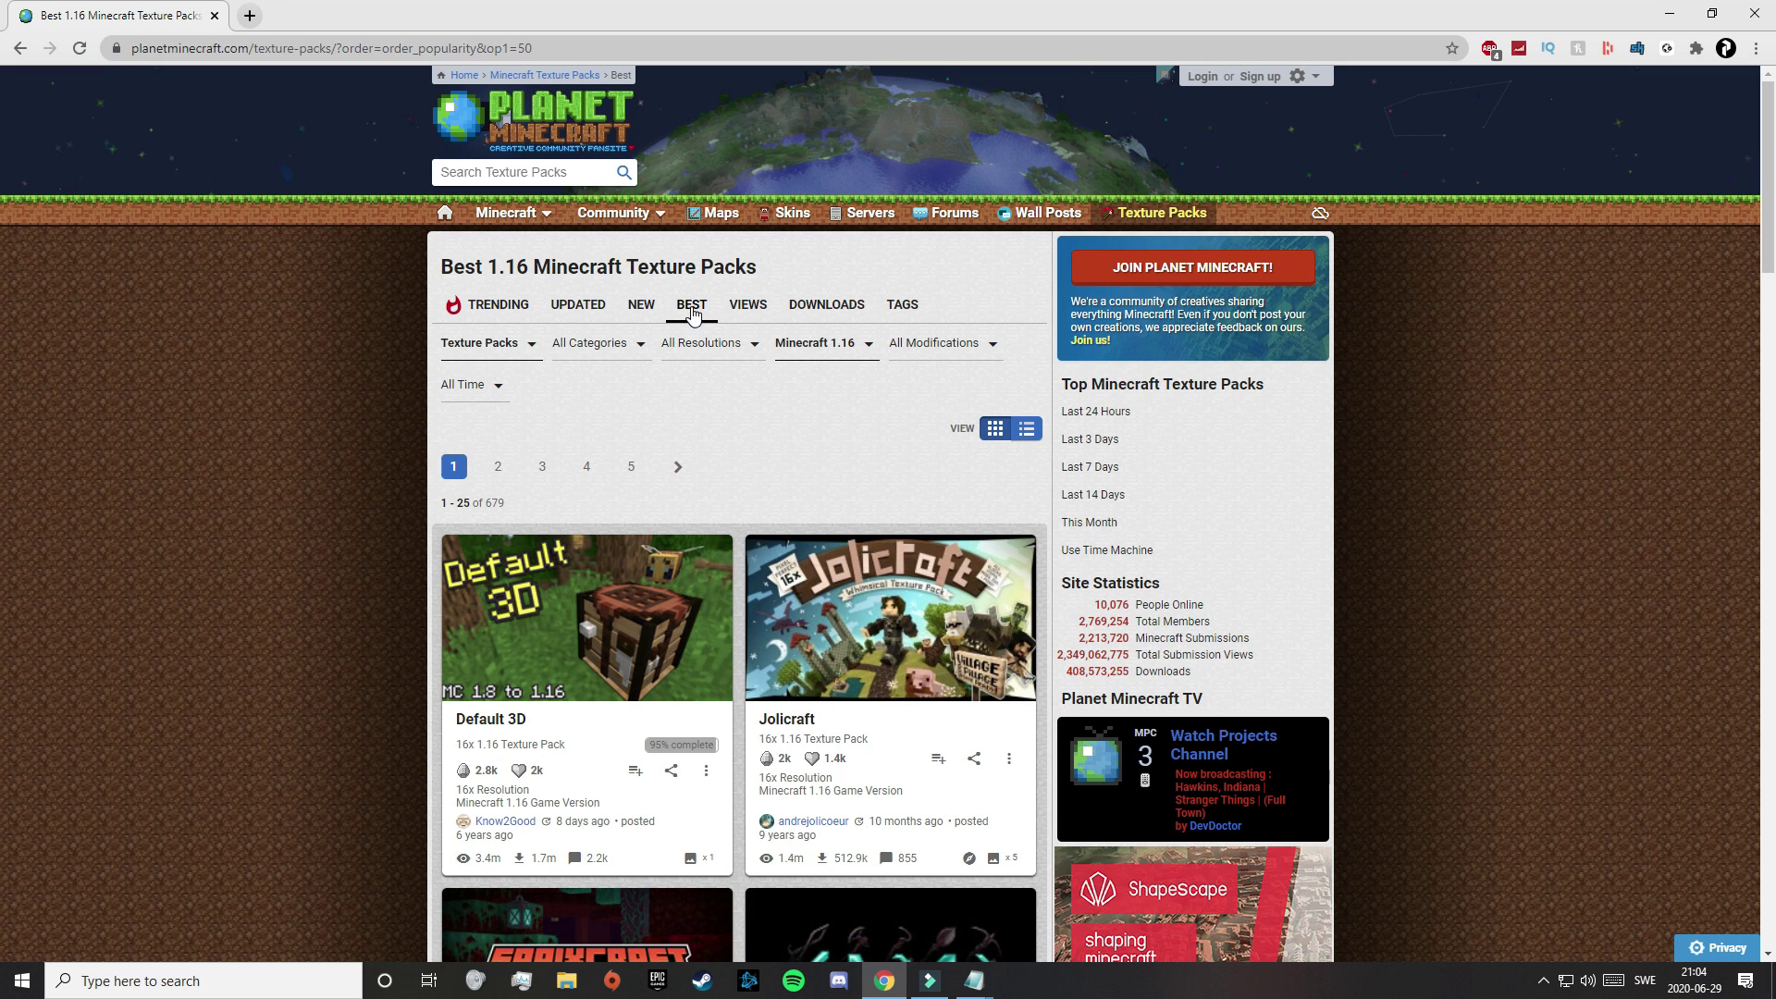
Open the Clarity and Majestica pack pages in new tabs
scroll(320, 385, "down", 4)
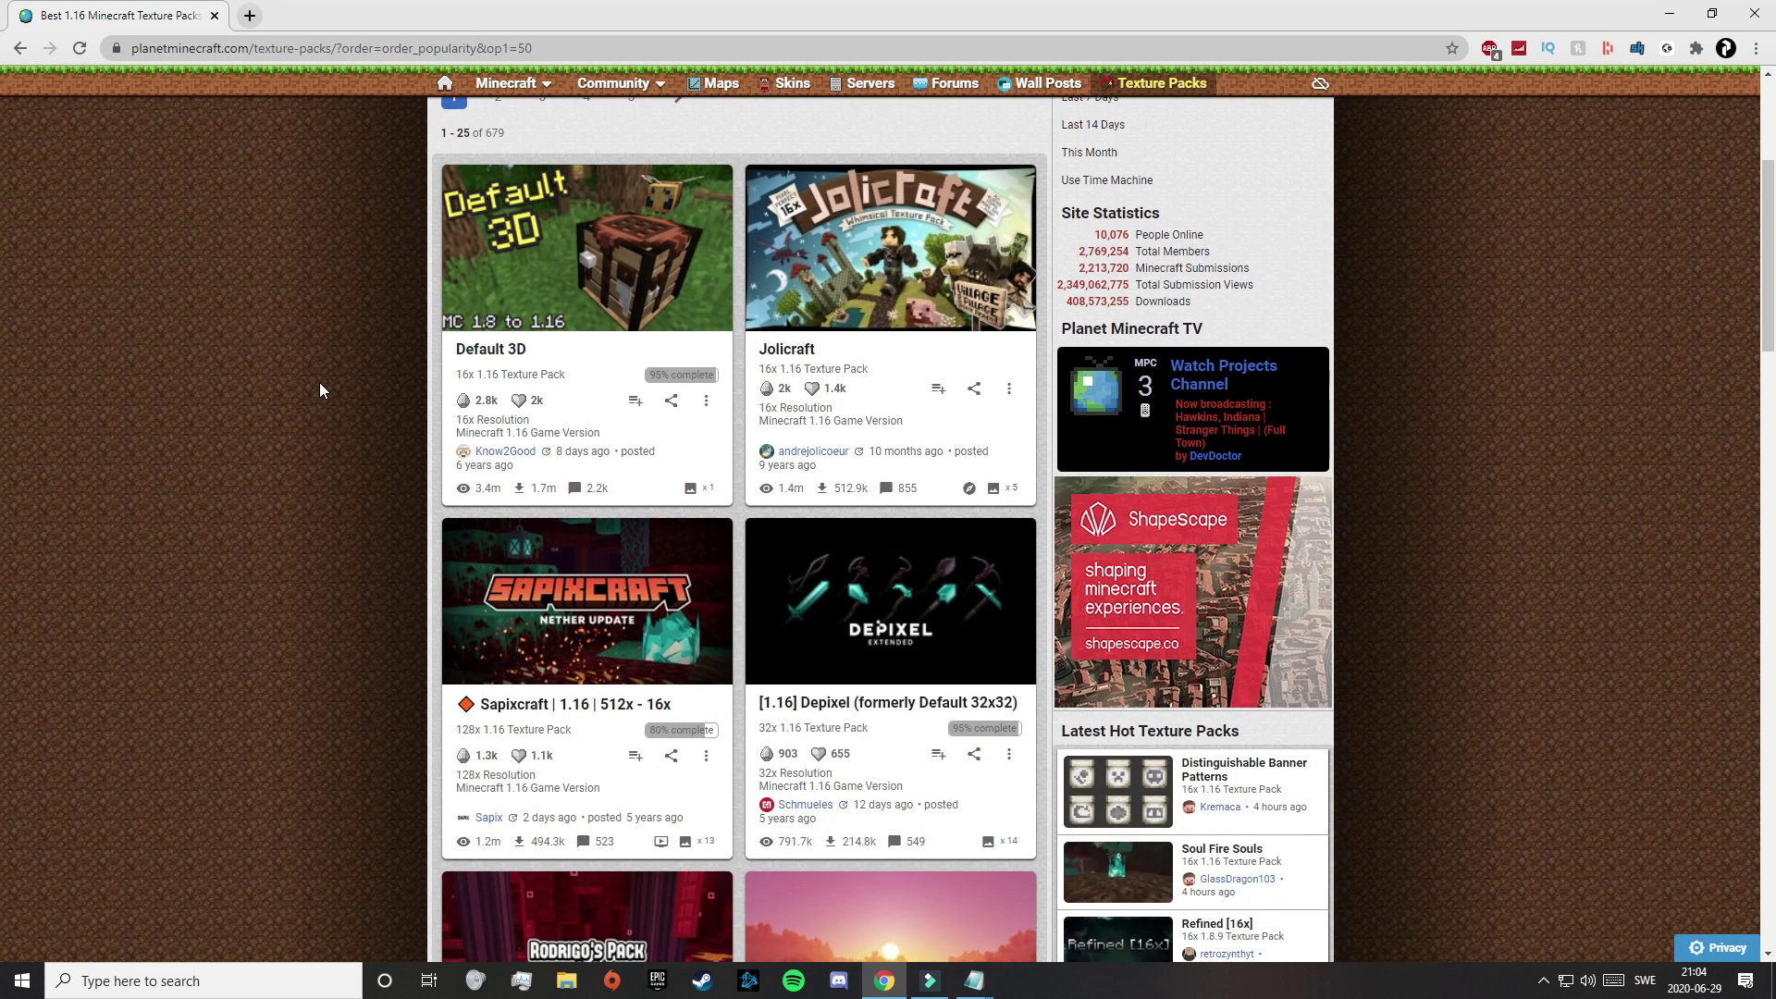
scroll(319, 381, "down", 12)
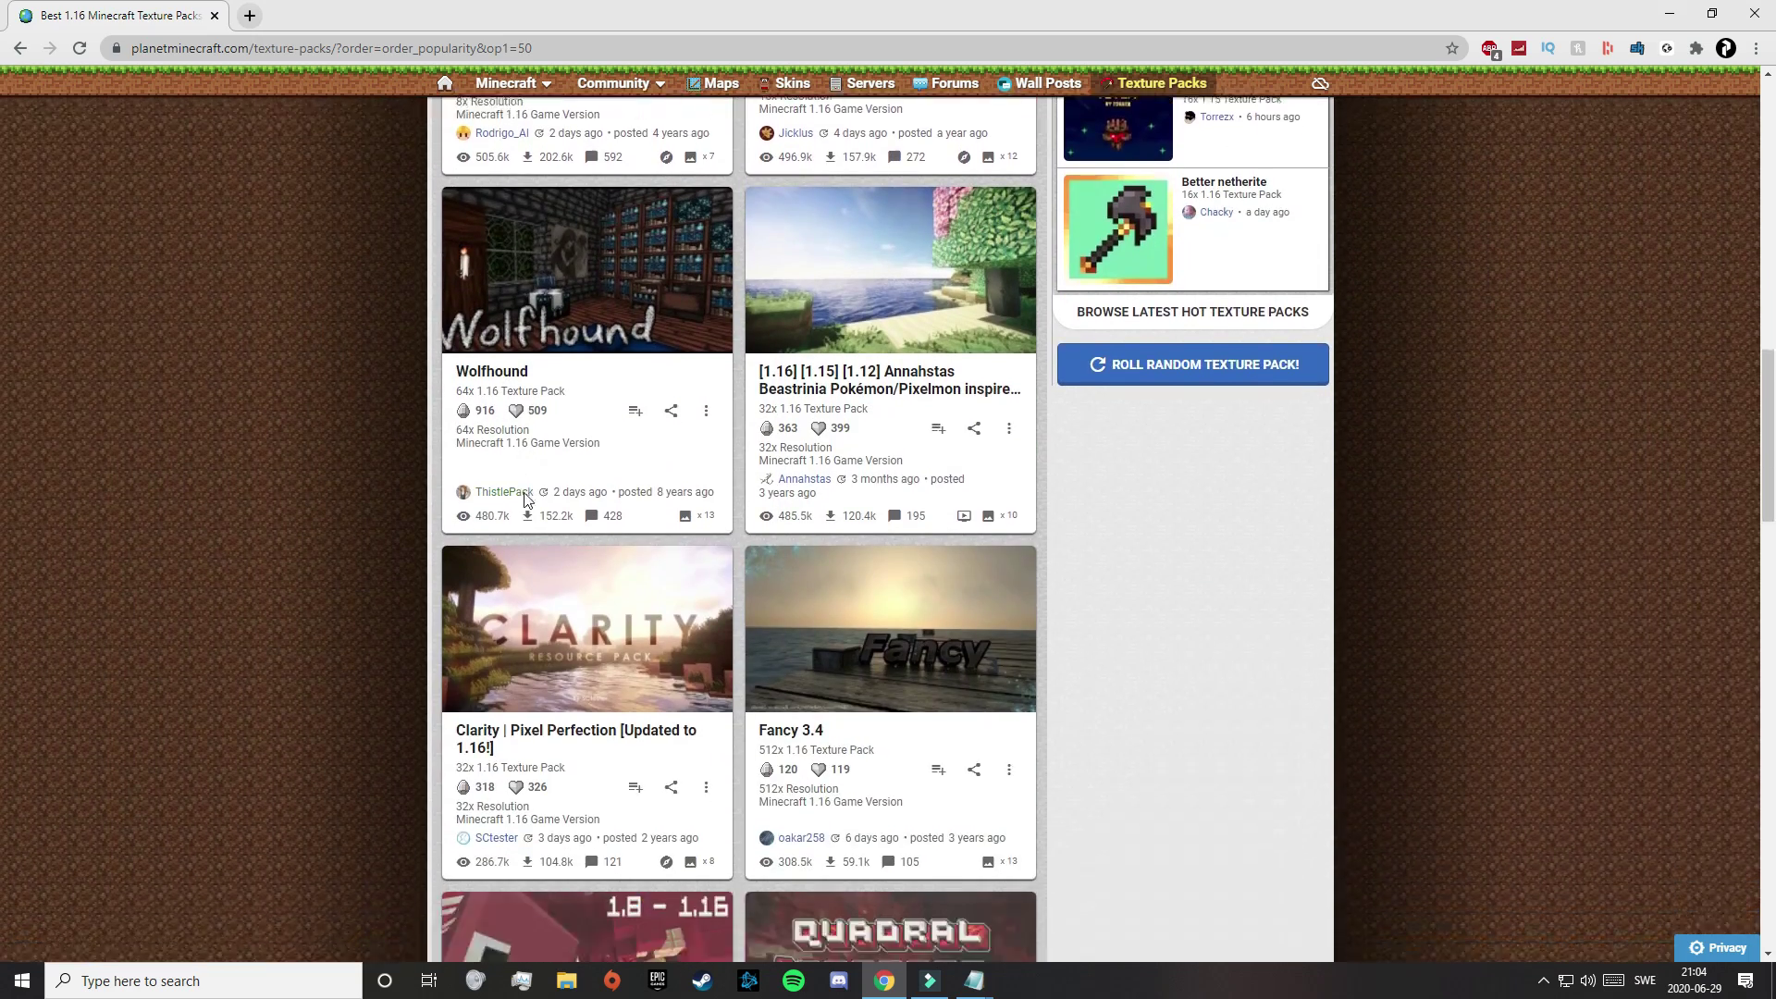
middle_click(557, 544)
scroll(558, 544, "down", 11)
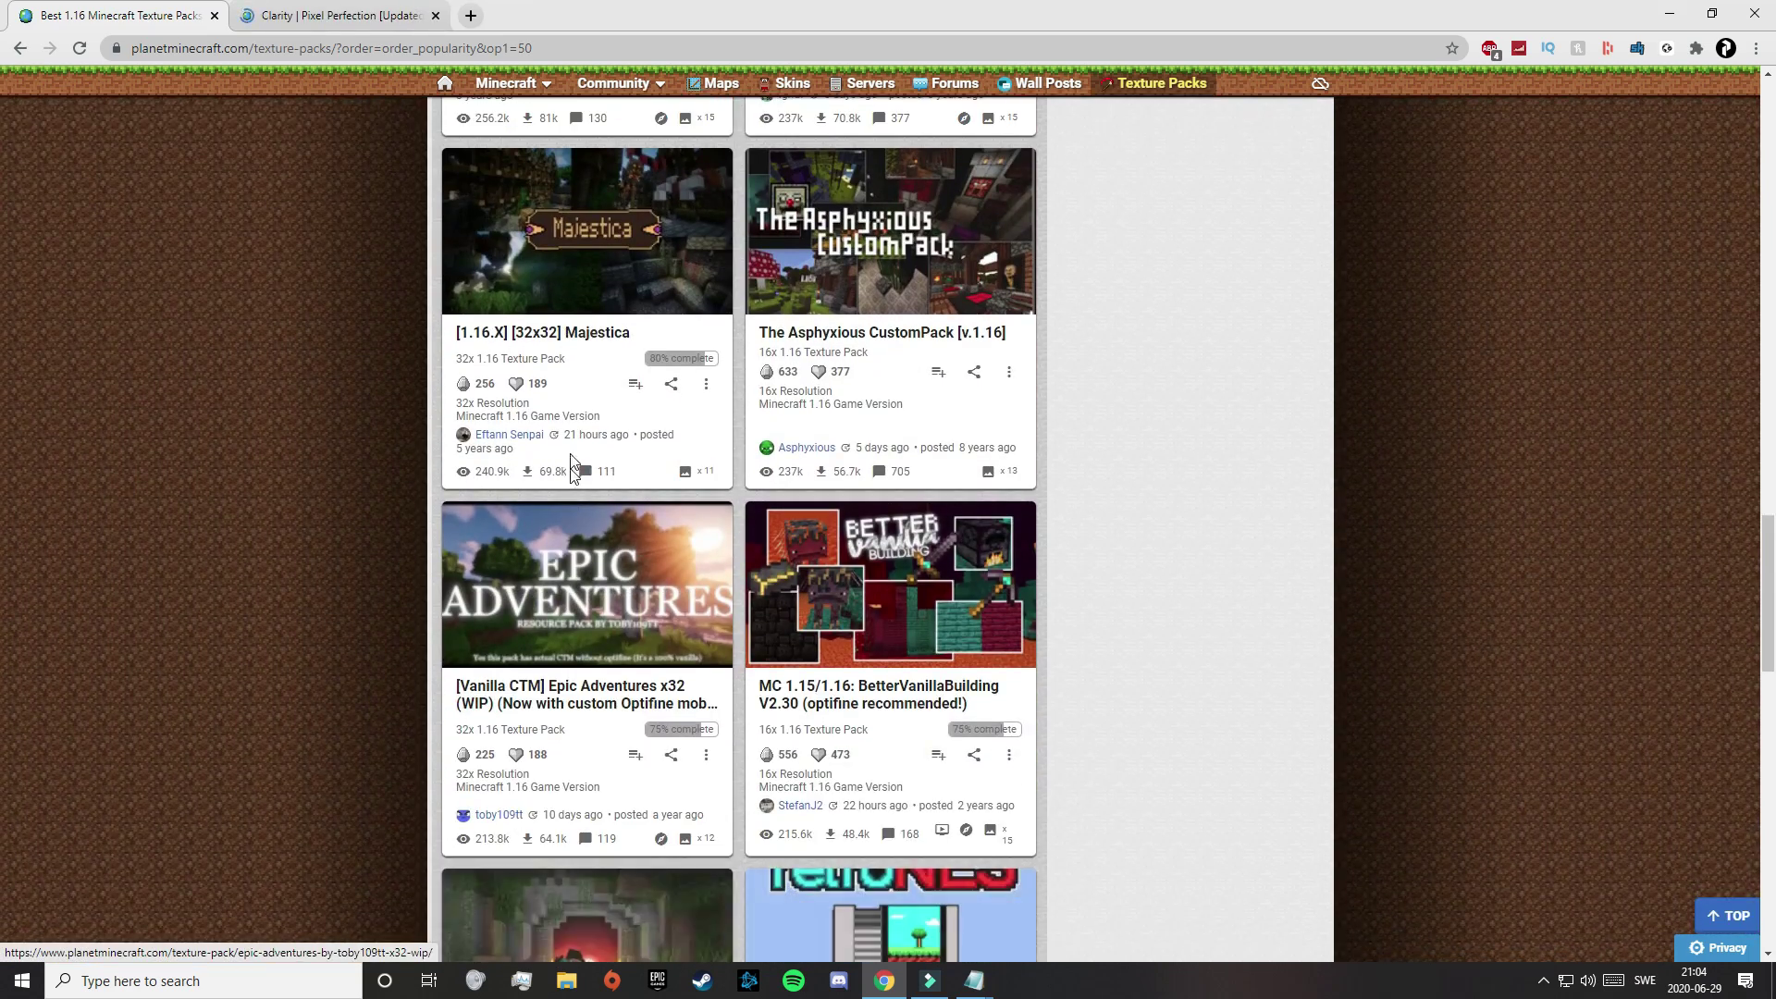
middle_click(593, 332)
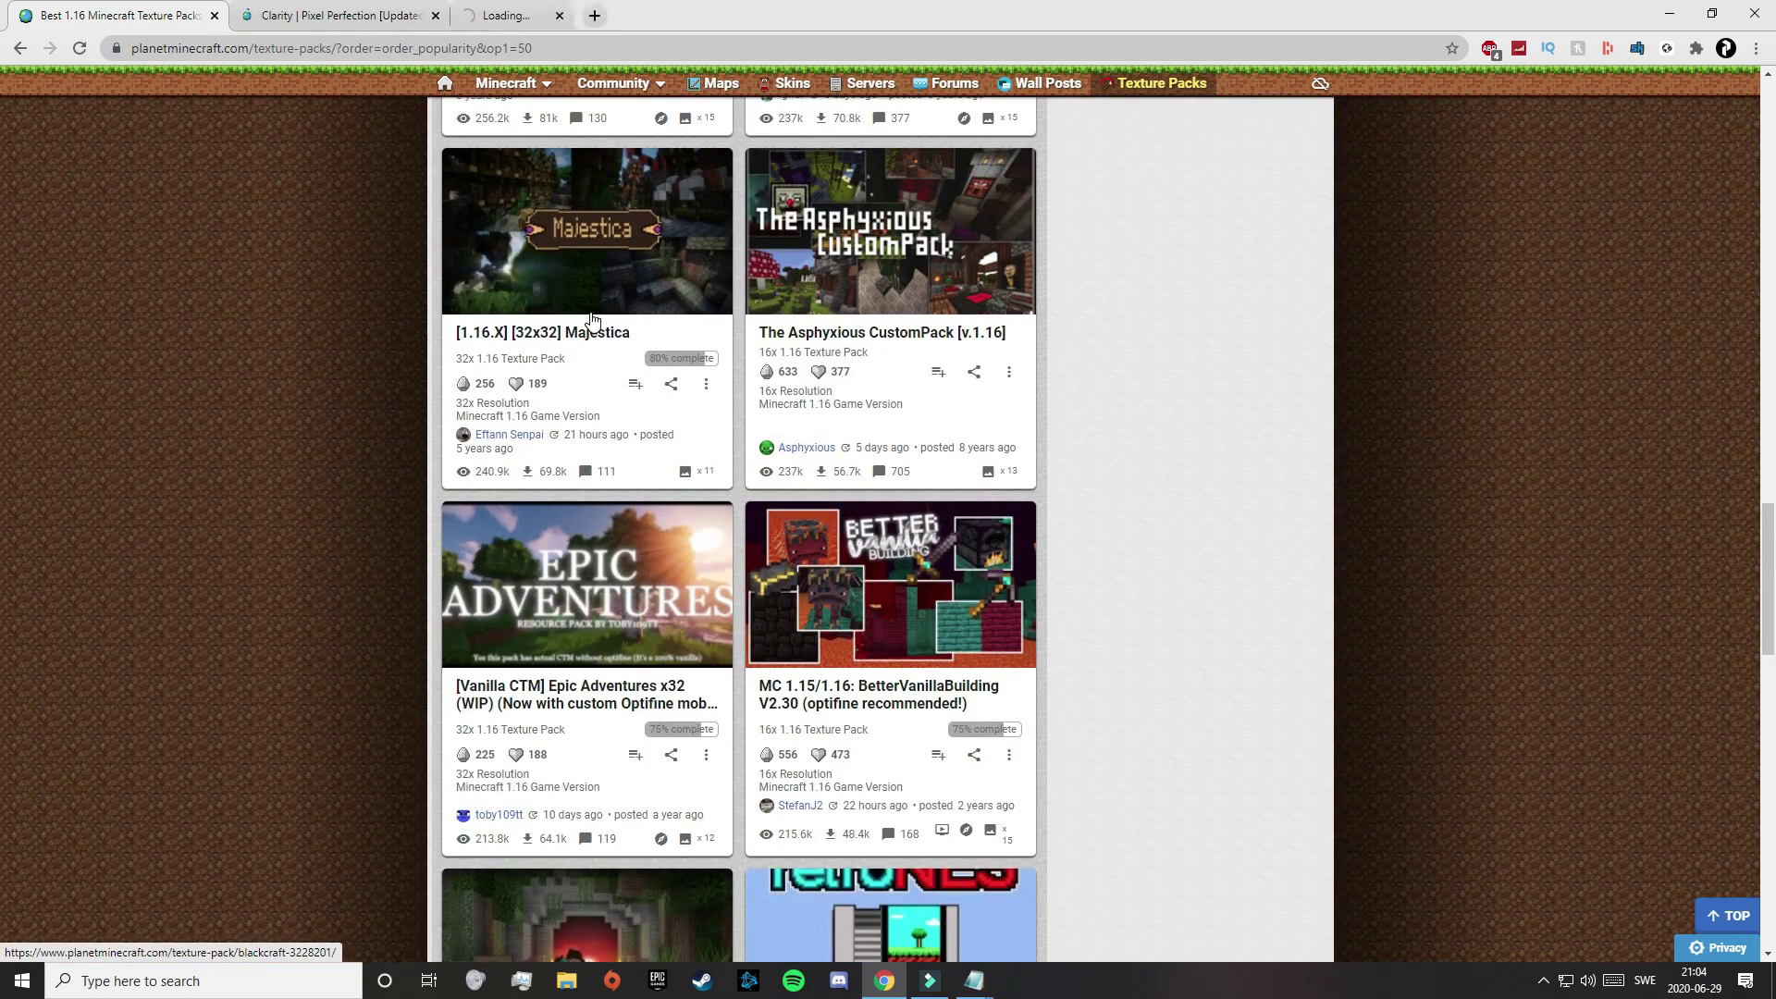
On the Clarity tab, choose DOWNLOAD : CLARITY and continue to sctester.com/clarity
left_click(303, 16)
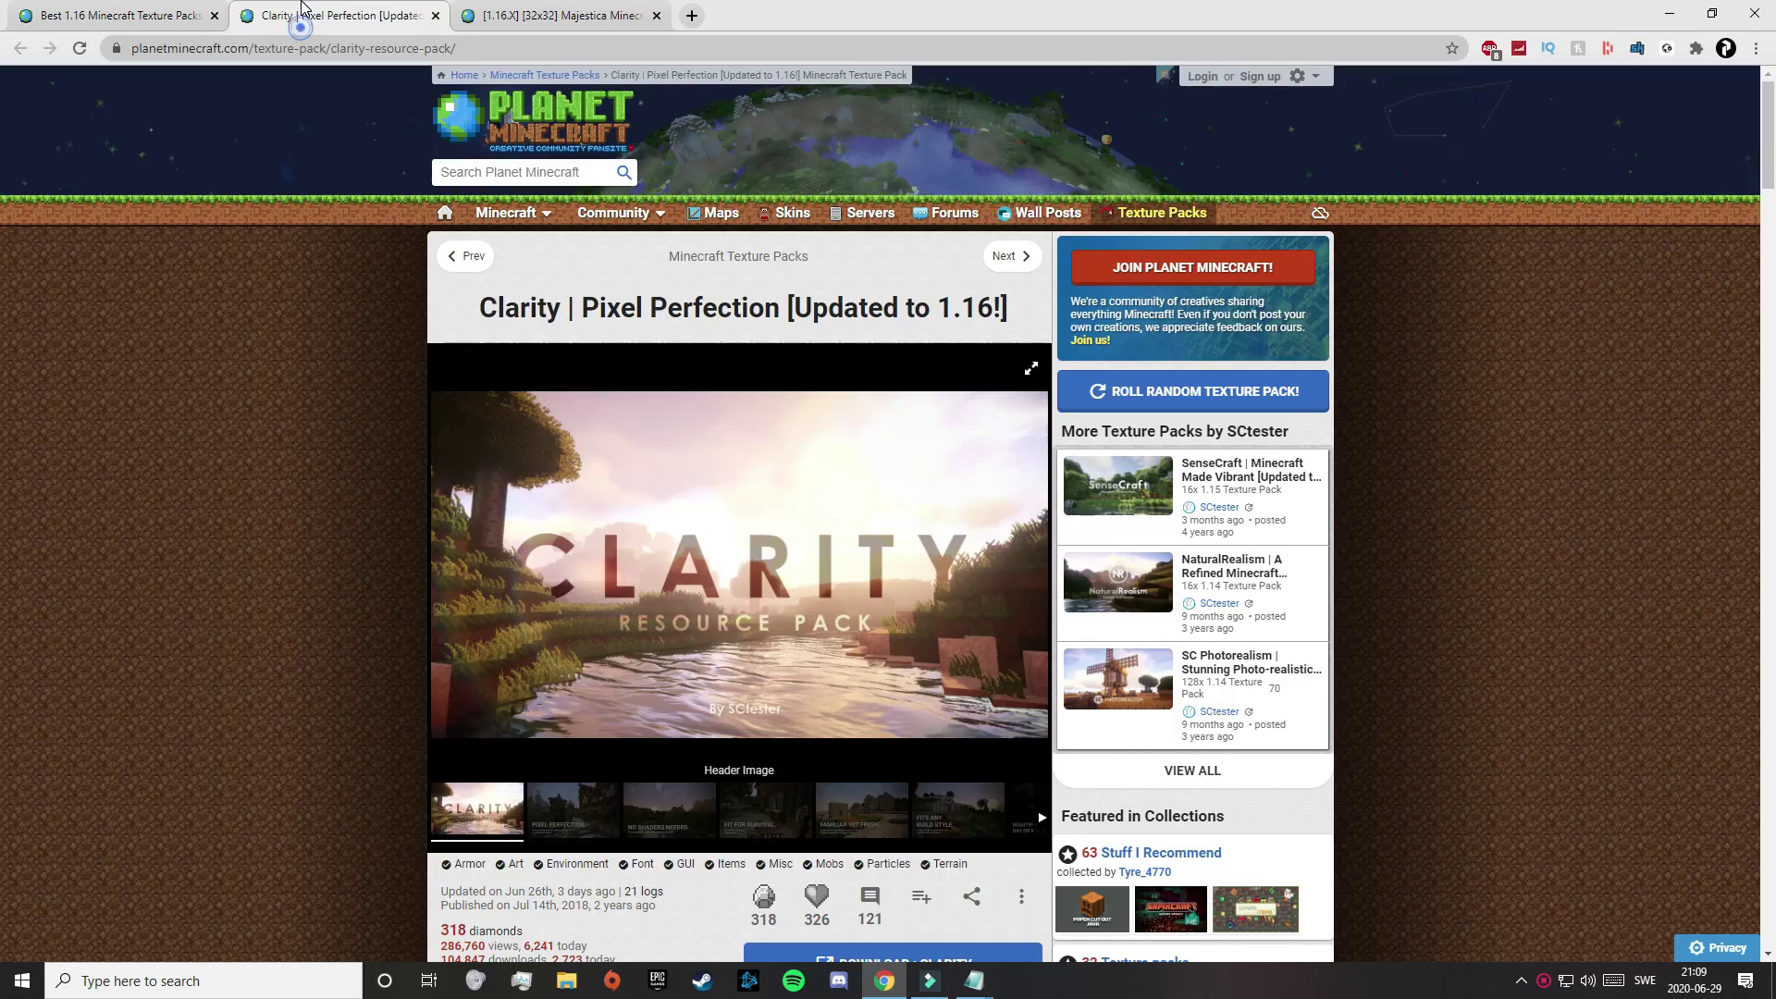
left_click_drag(139, 315, 151, 229)
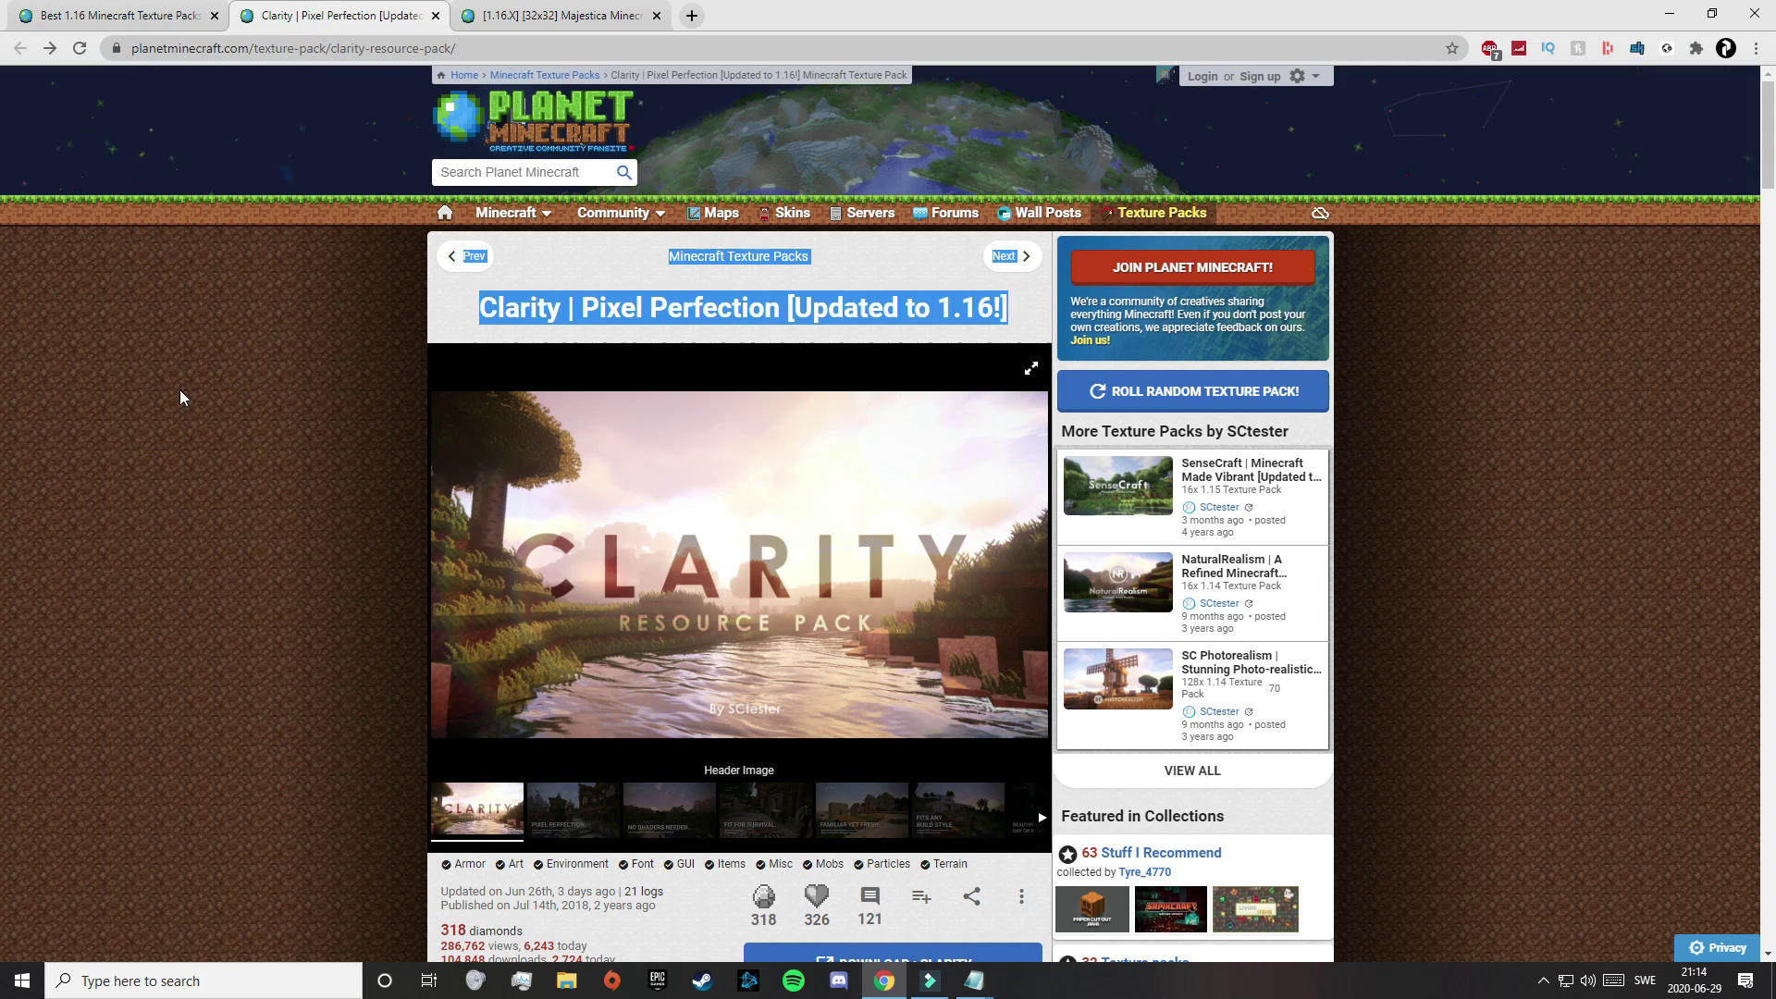
left_click(179, 402)
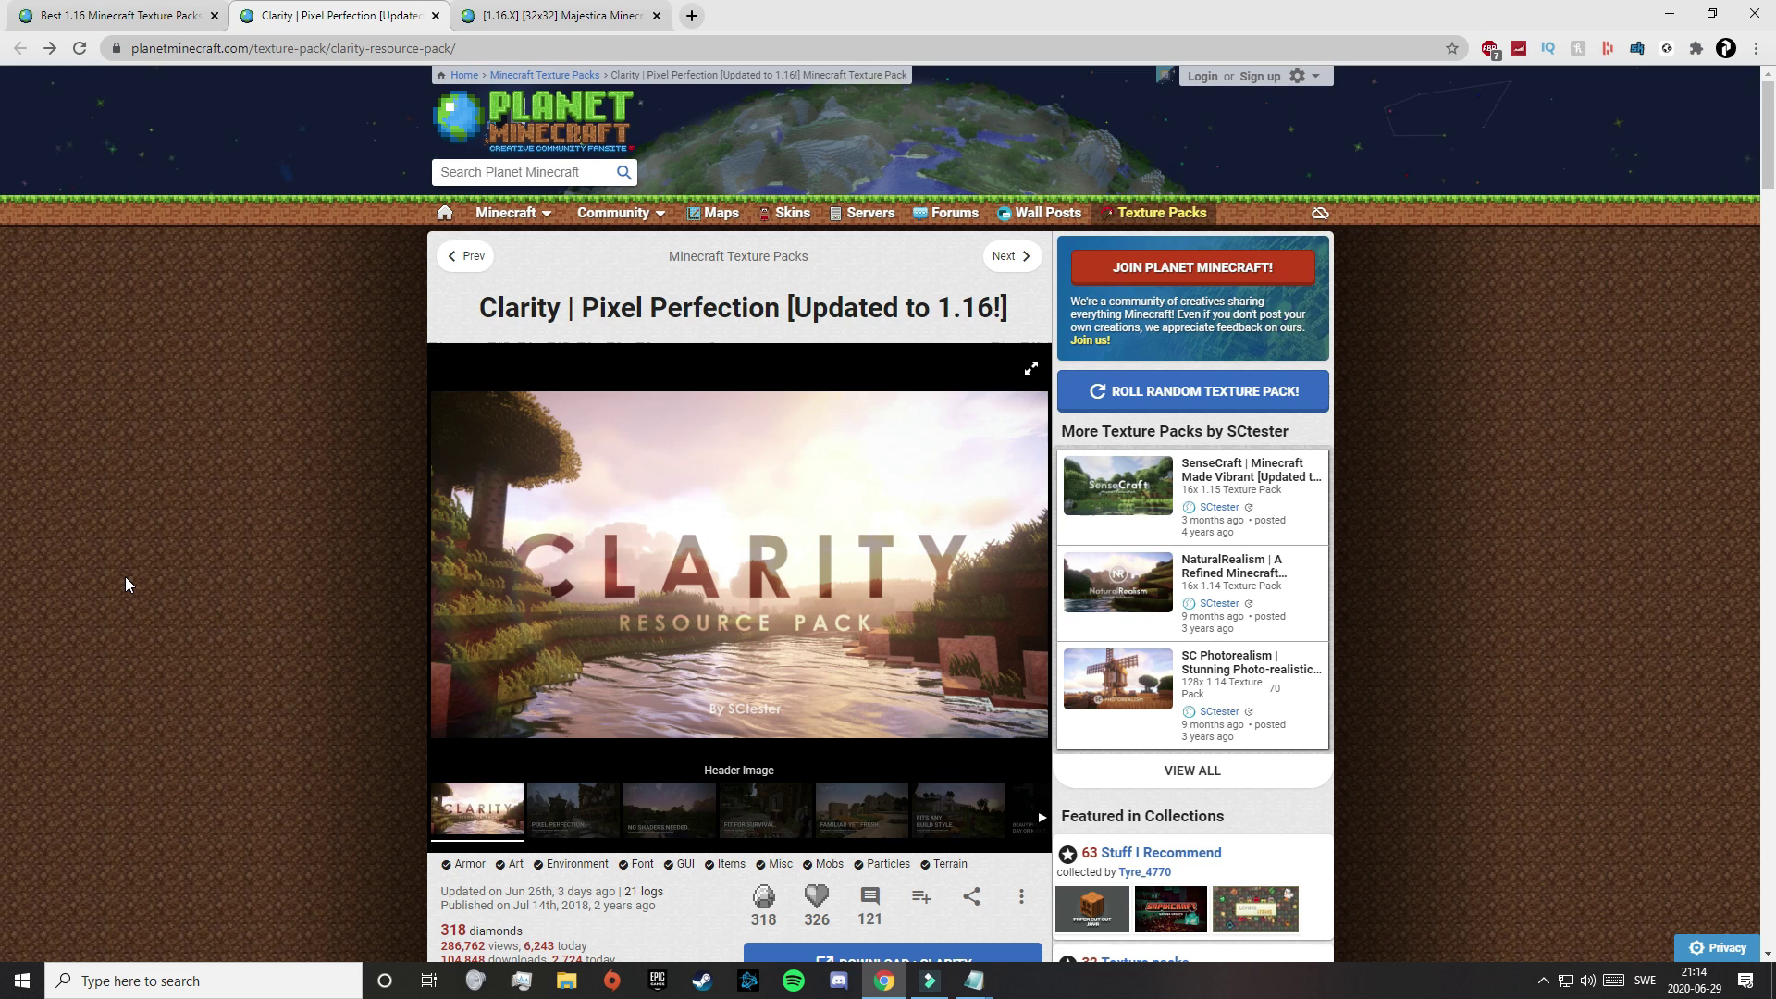
scroll(126, 585, "down", 3)
scroll(219, 748, "down", 2)
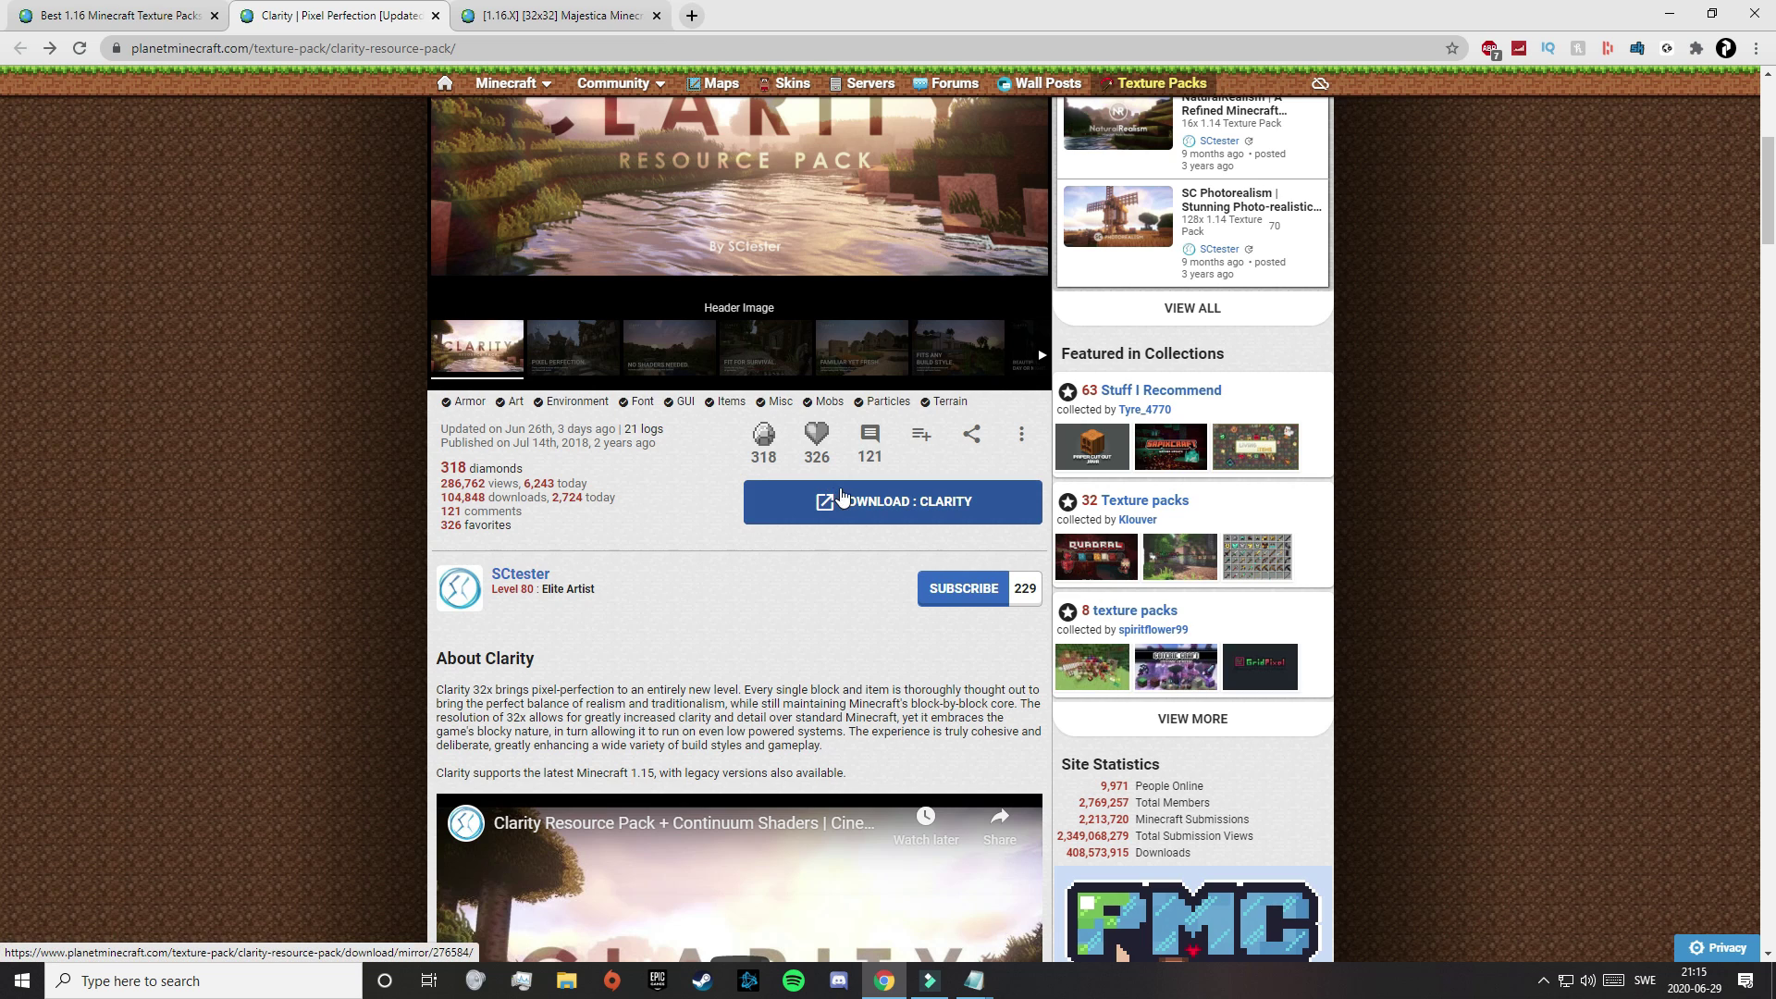
left_click(845, 504)
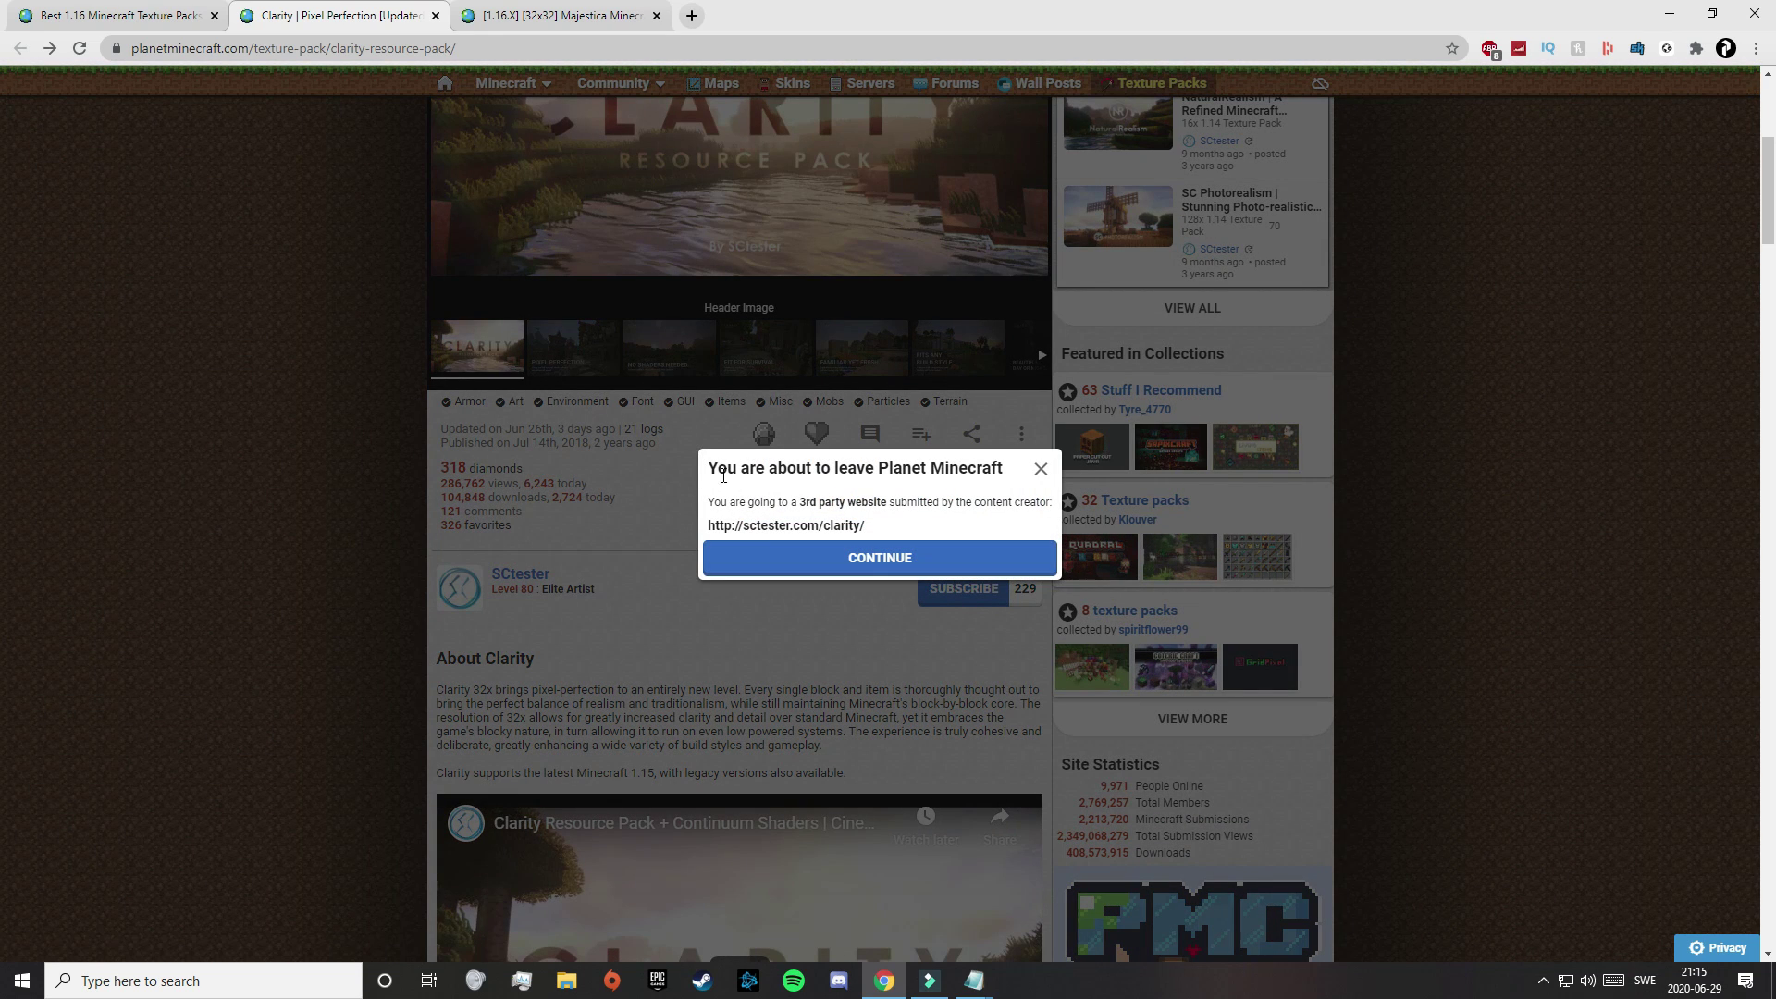
left_click_drag(705, 470, 1010, 480)
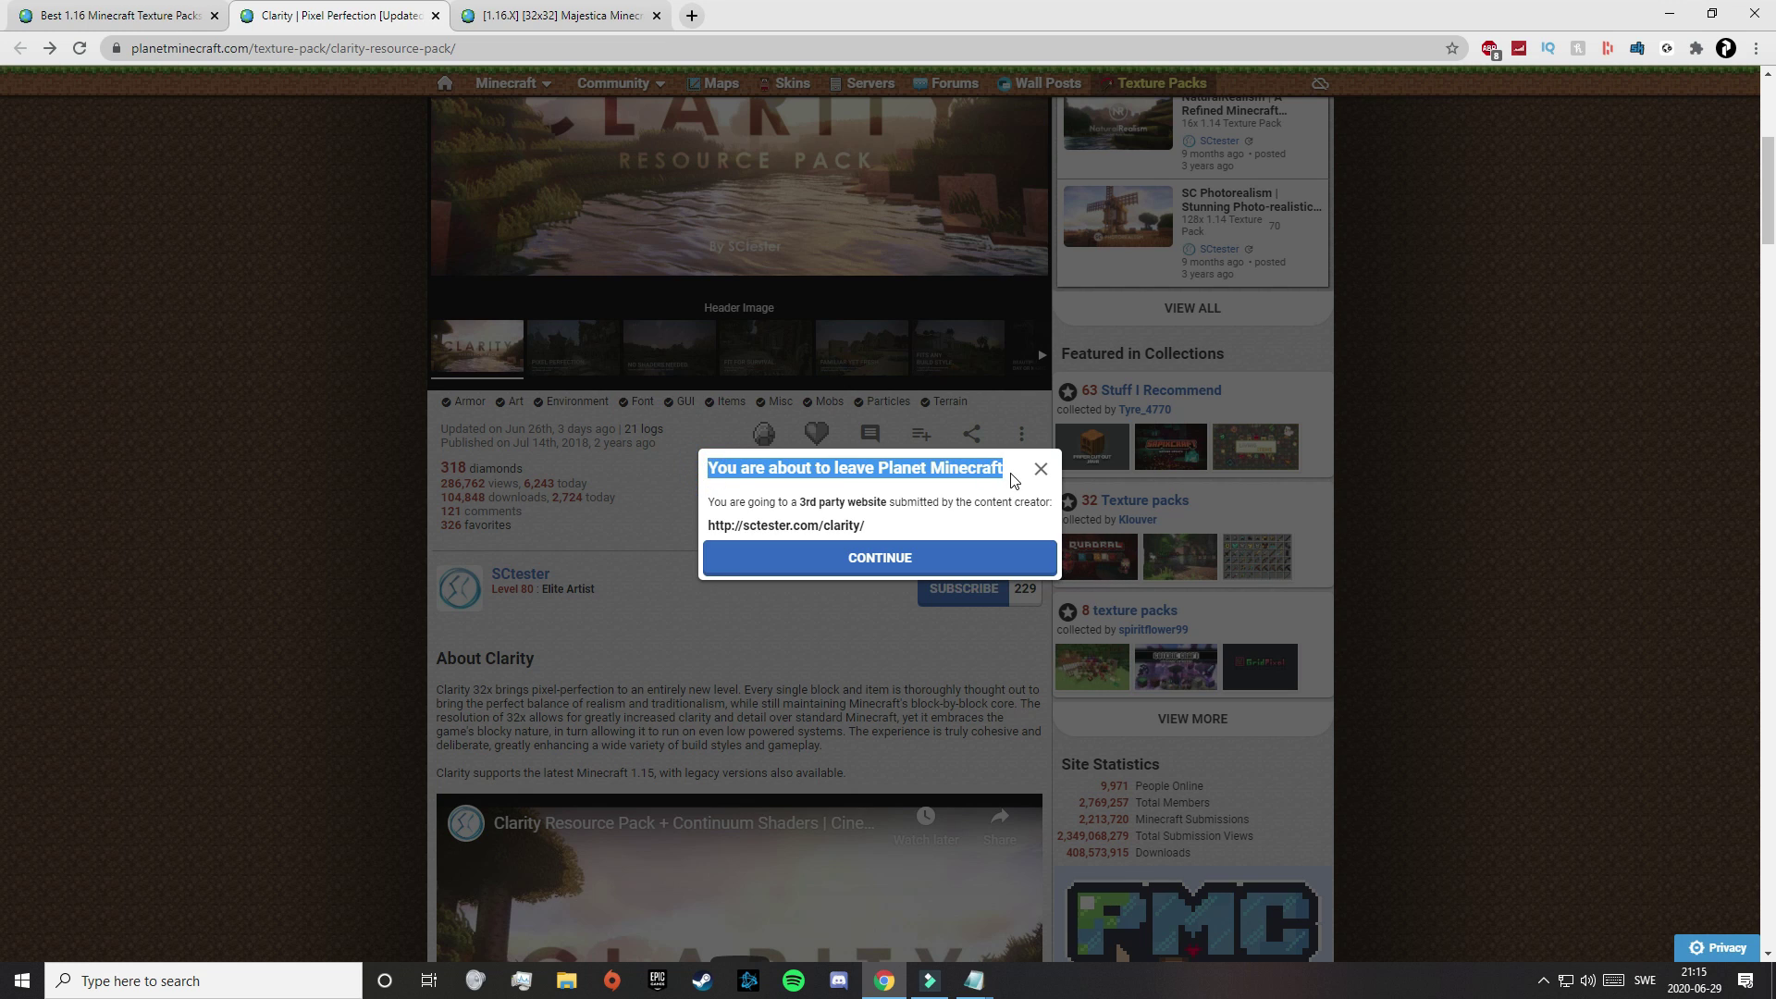
left_click(1010, 480)
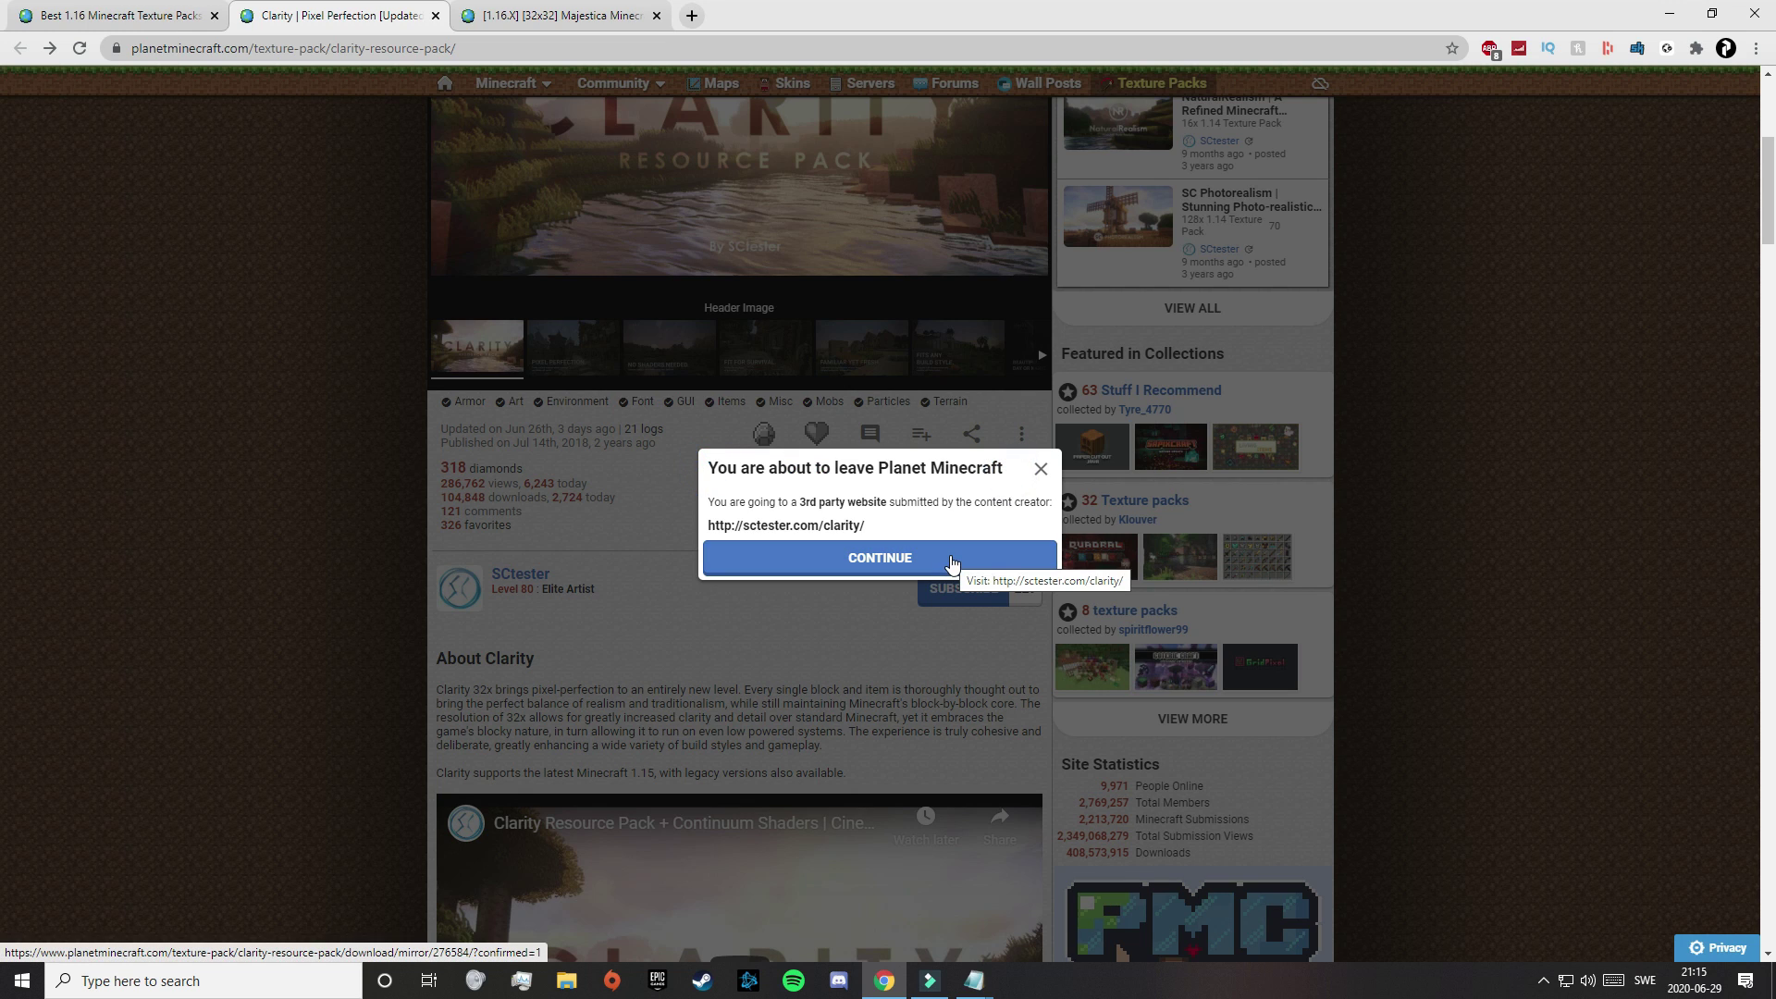
left_click(952, 559)
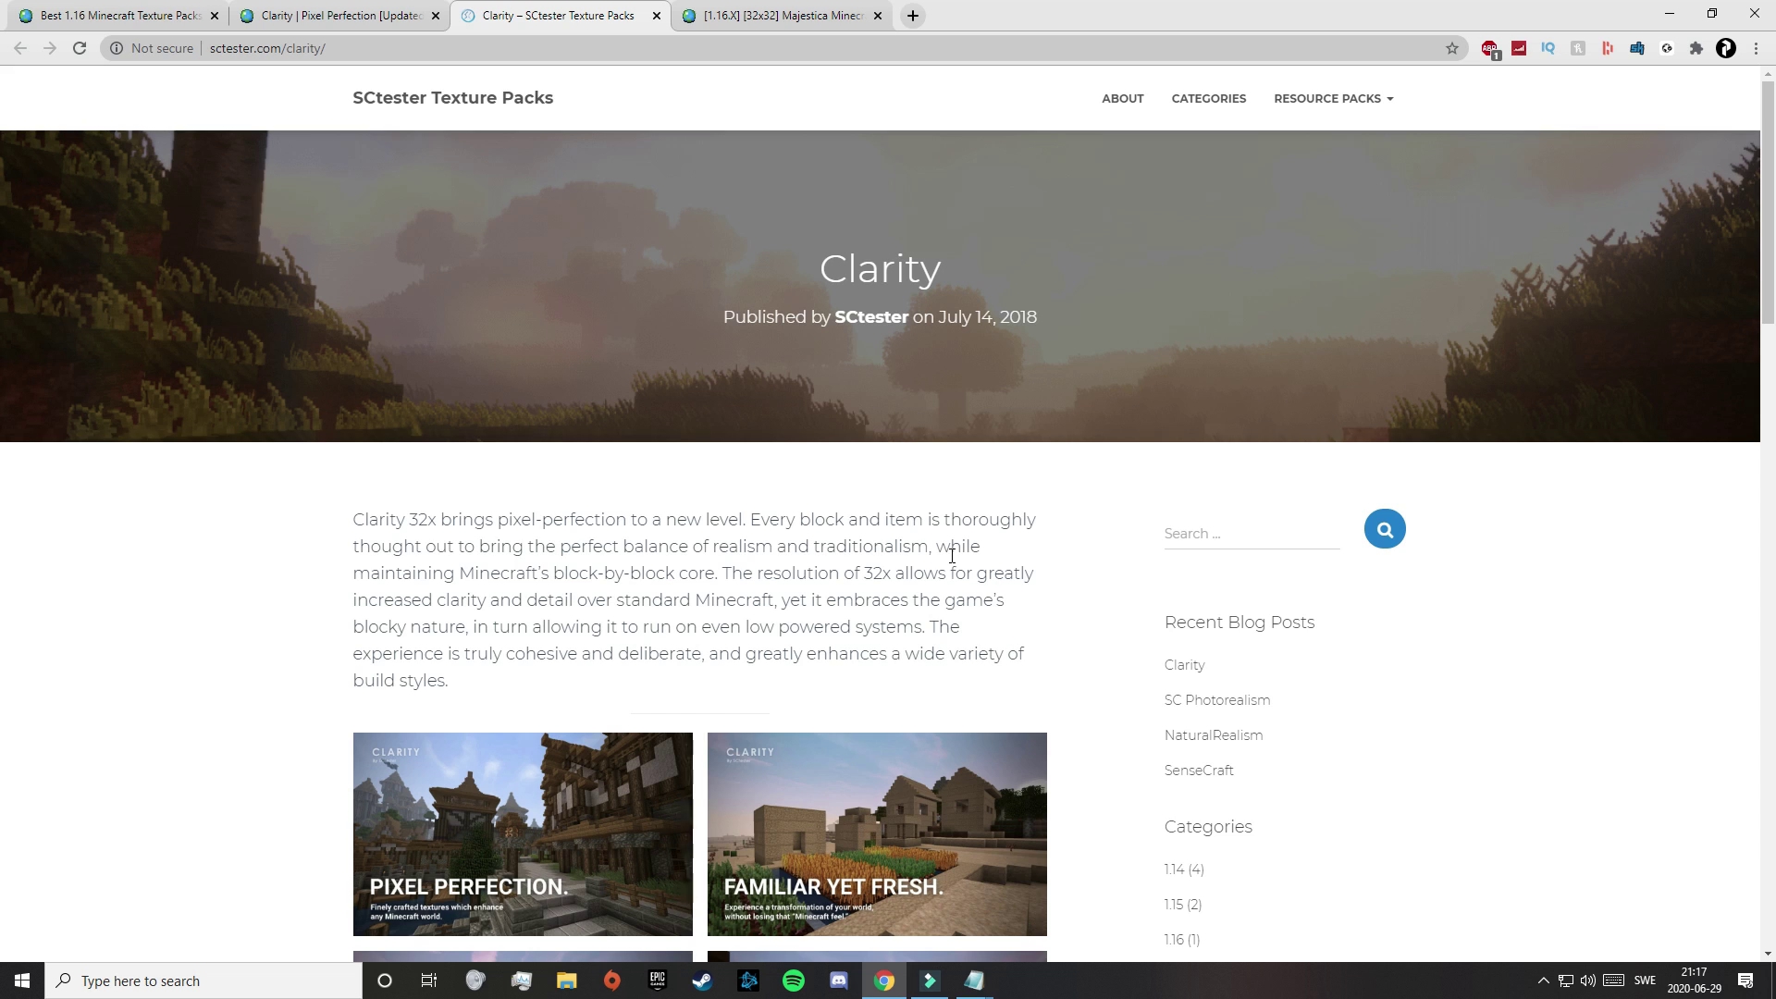
Download Clarity for Minecraft 1.16 as a zip, then return to the Majestica page
scroll(860, 571, "down", 12)
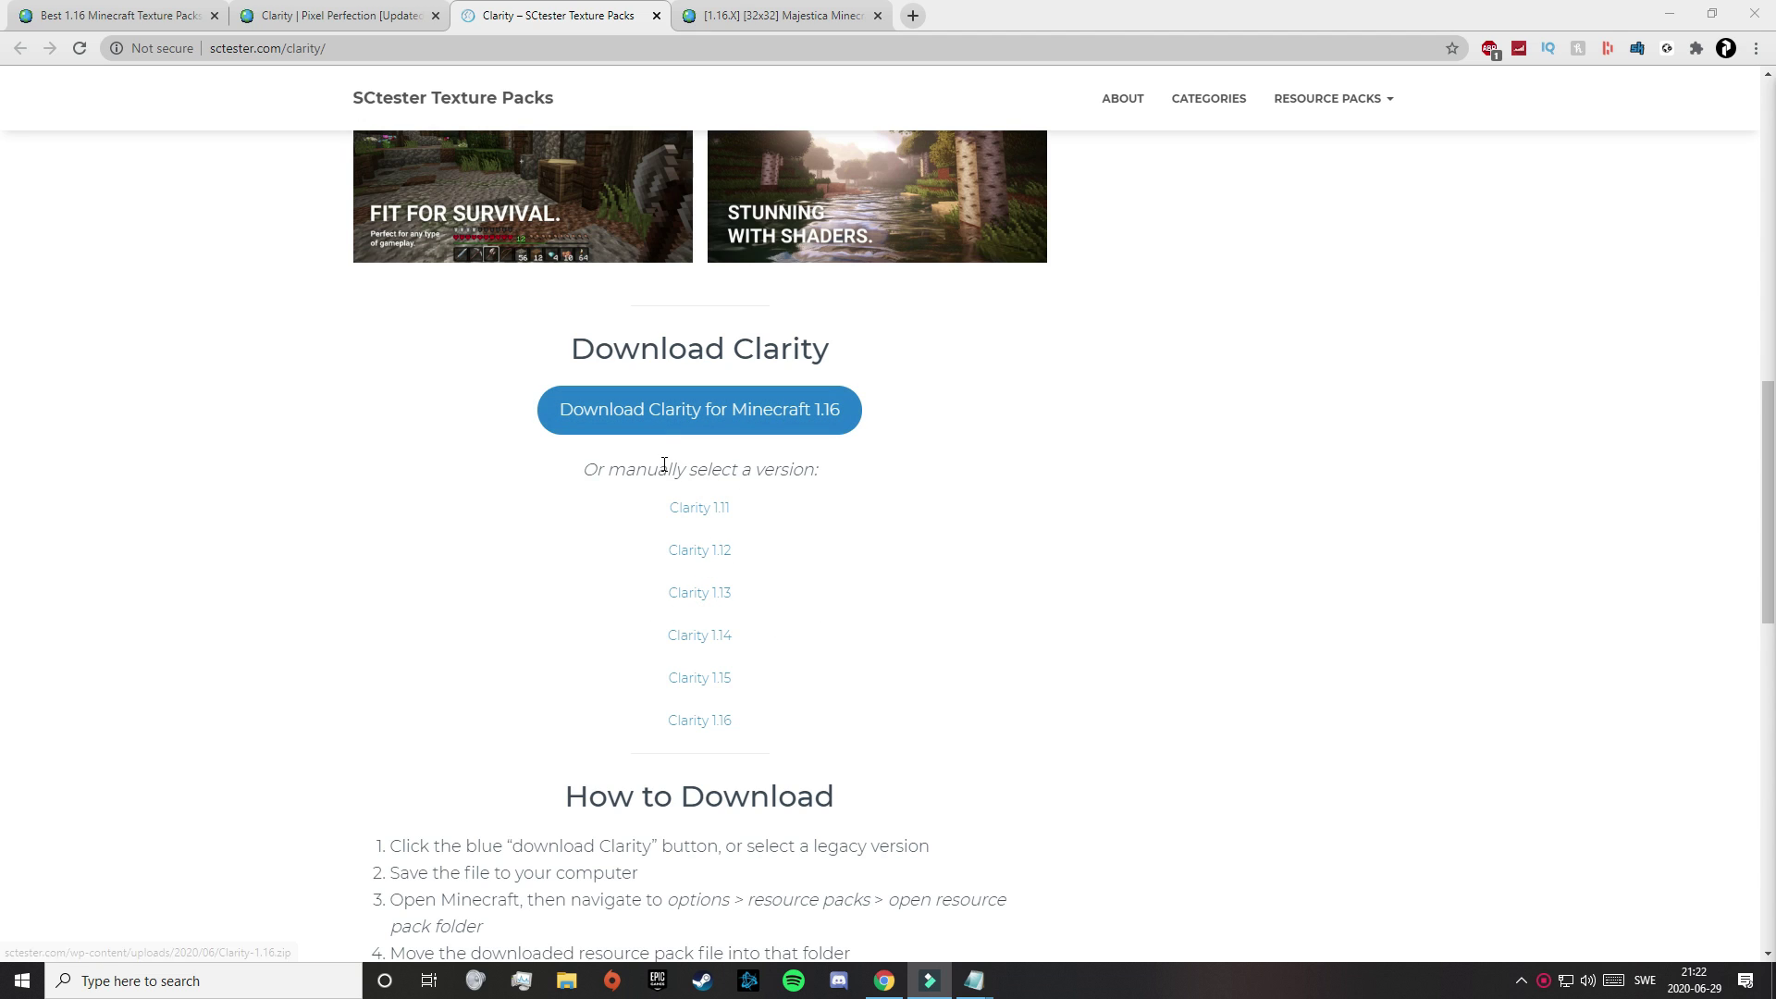
left_click(698, 409)
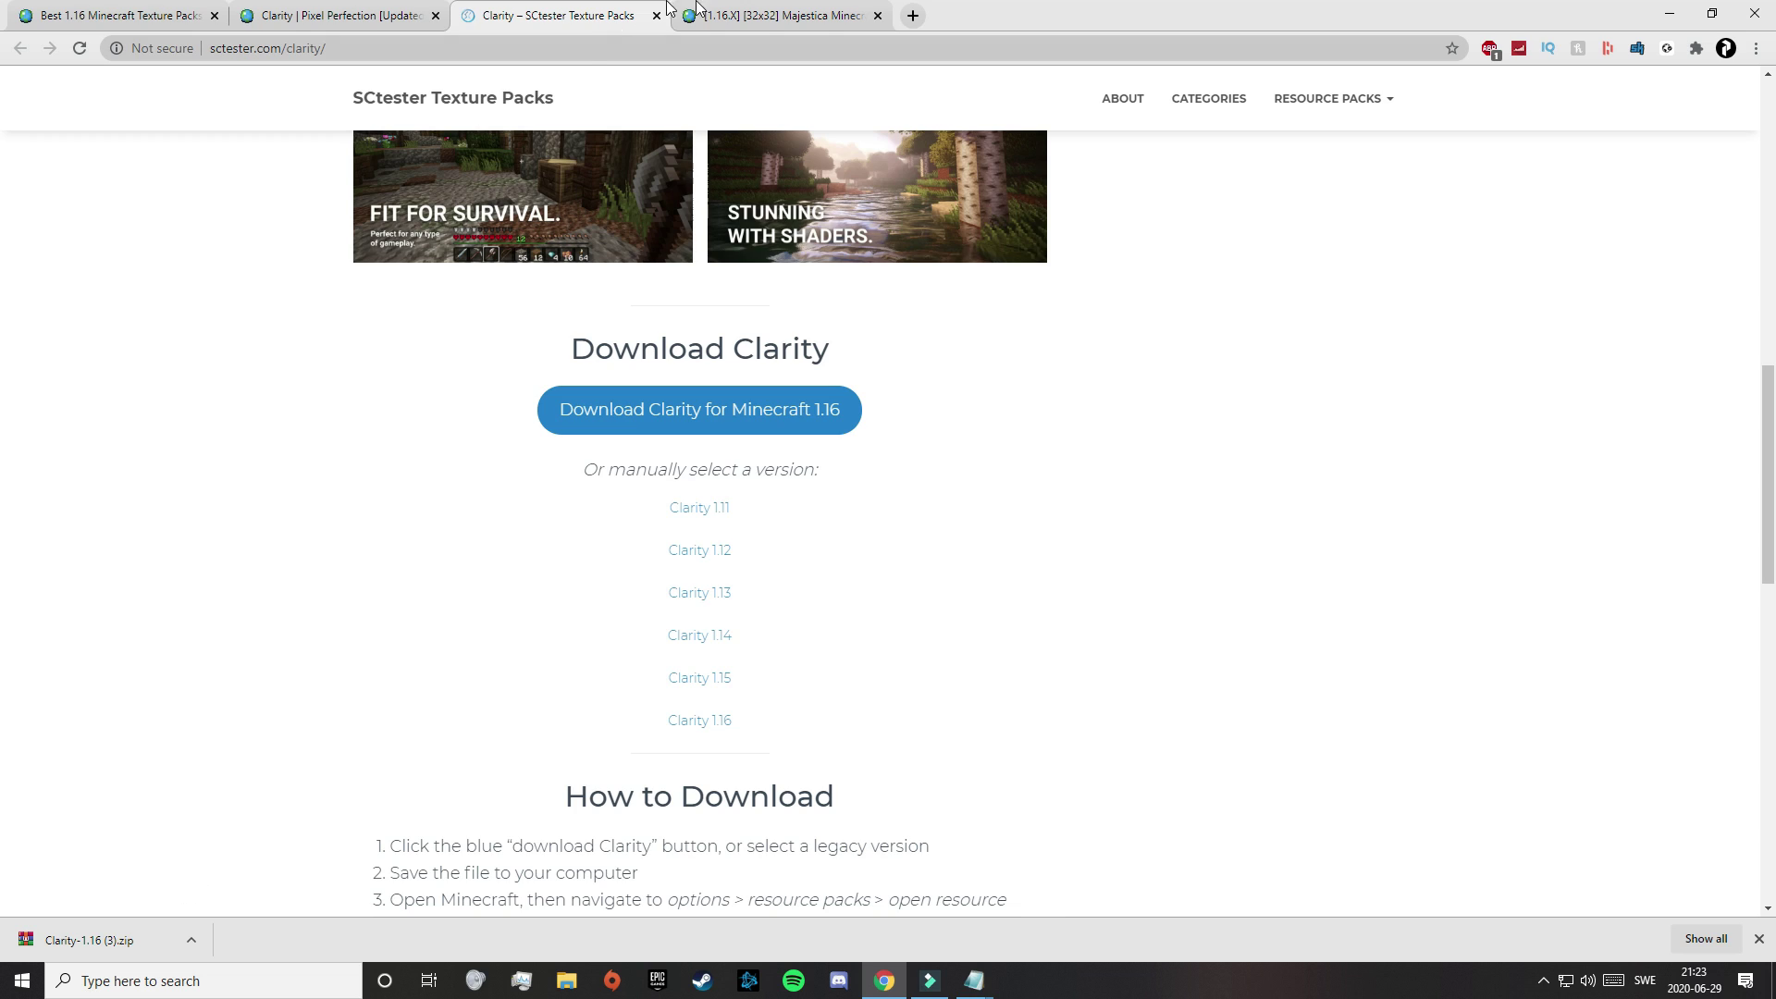
left_click(731, 15)
scroll(779, 537, "down", 5)
Download the Majestica 1.16.X 32x32 zip through MediaFire
left_click(896, 426)
left_click(914, 539)
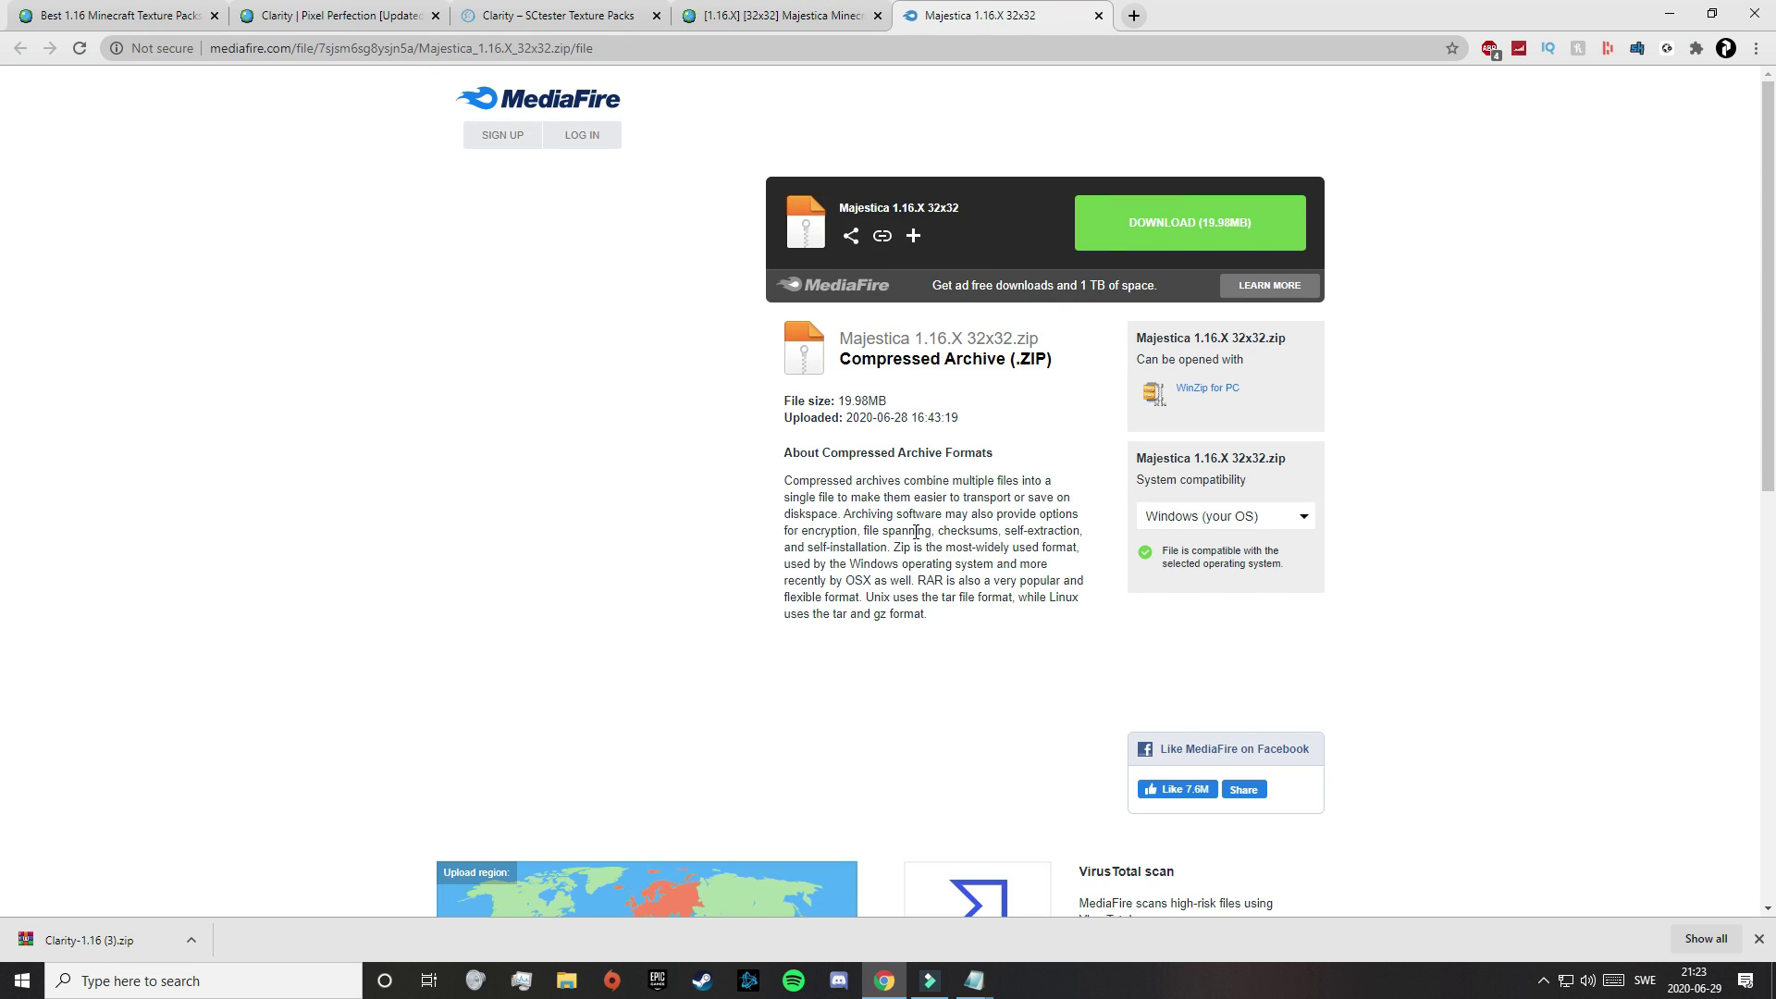
left_click(1290, 228)
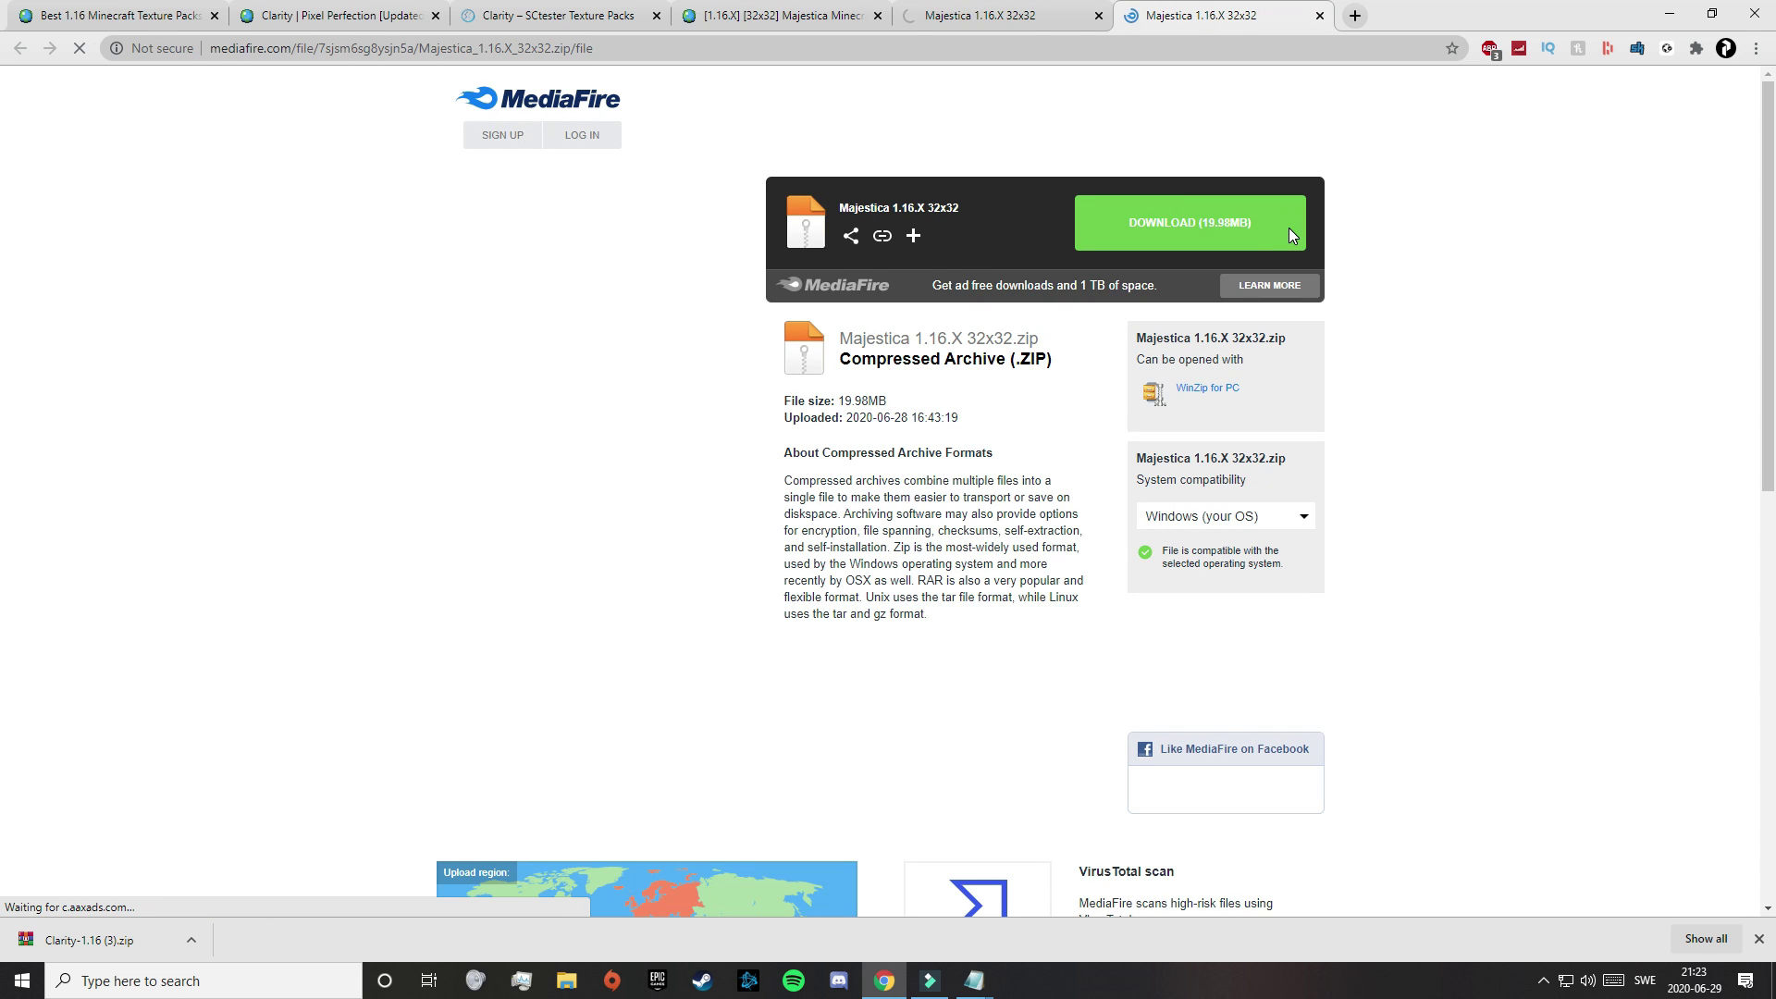
Close the World of Tanks ad tab and drag the Clarity zip onto the desktop
left_click(1048, 8)
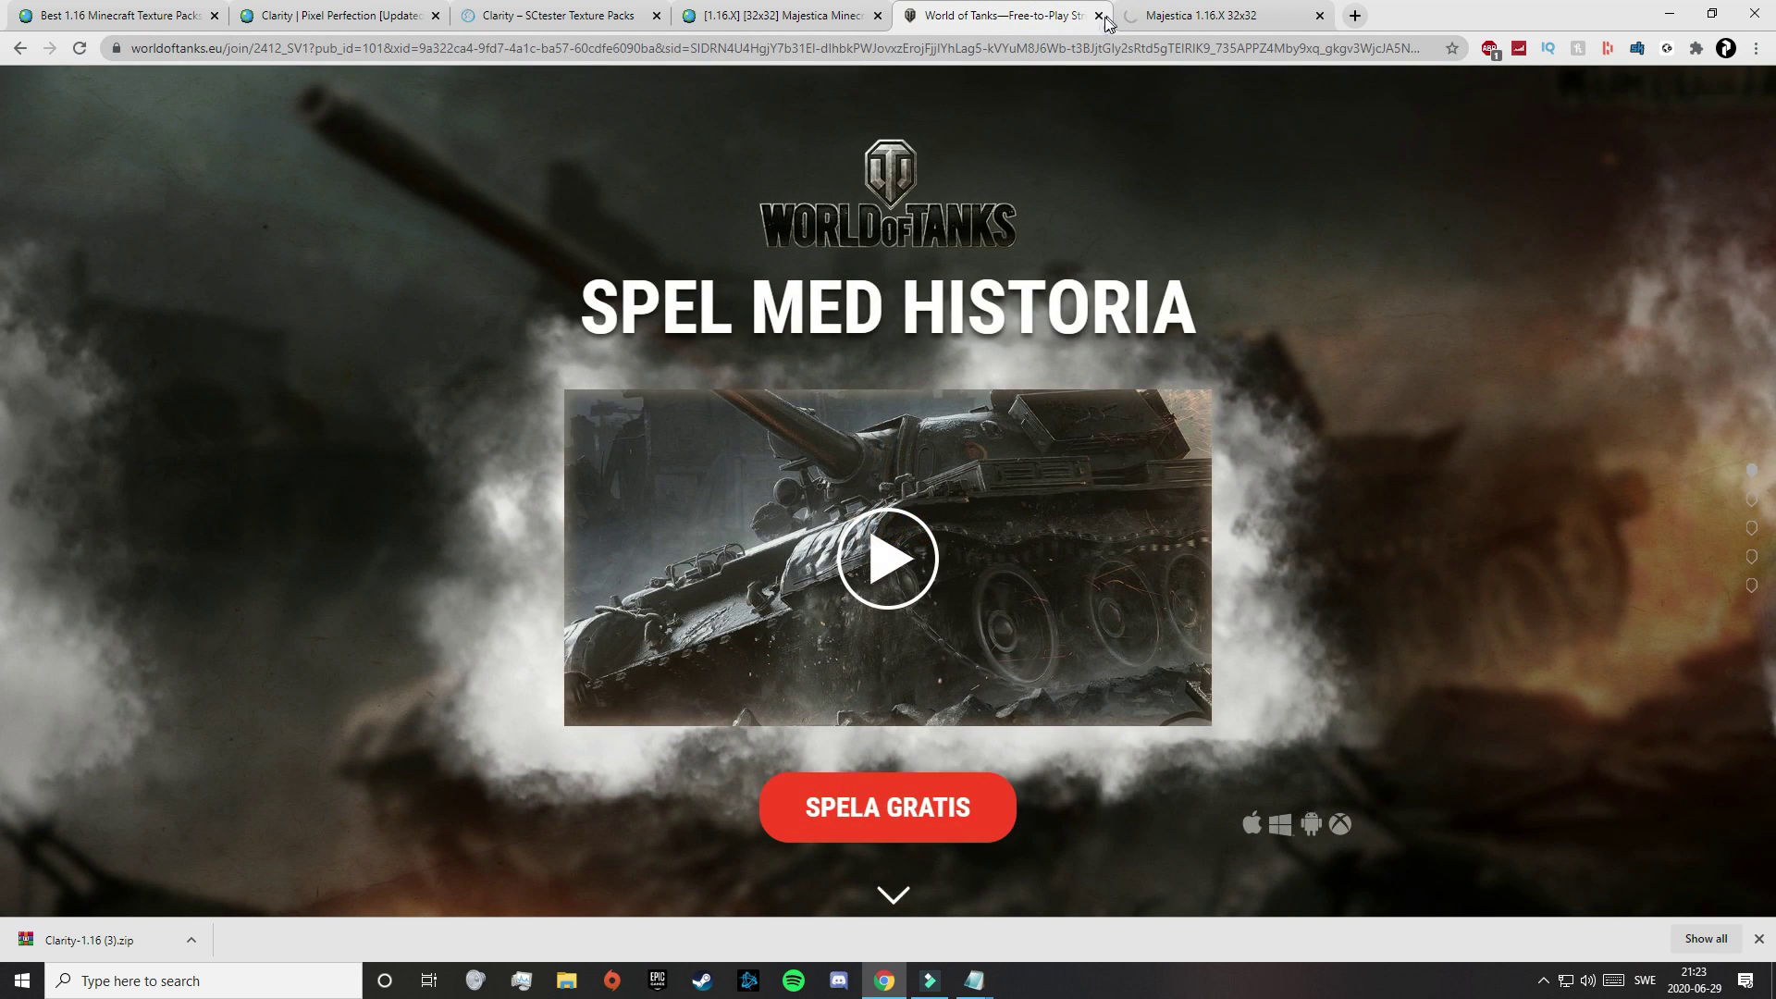
left_click(1099, 15)
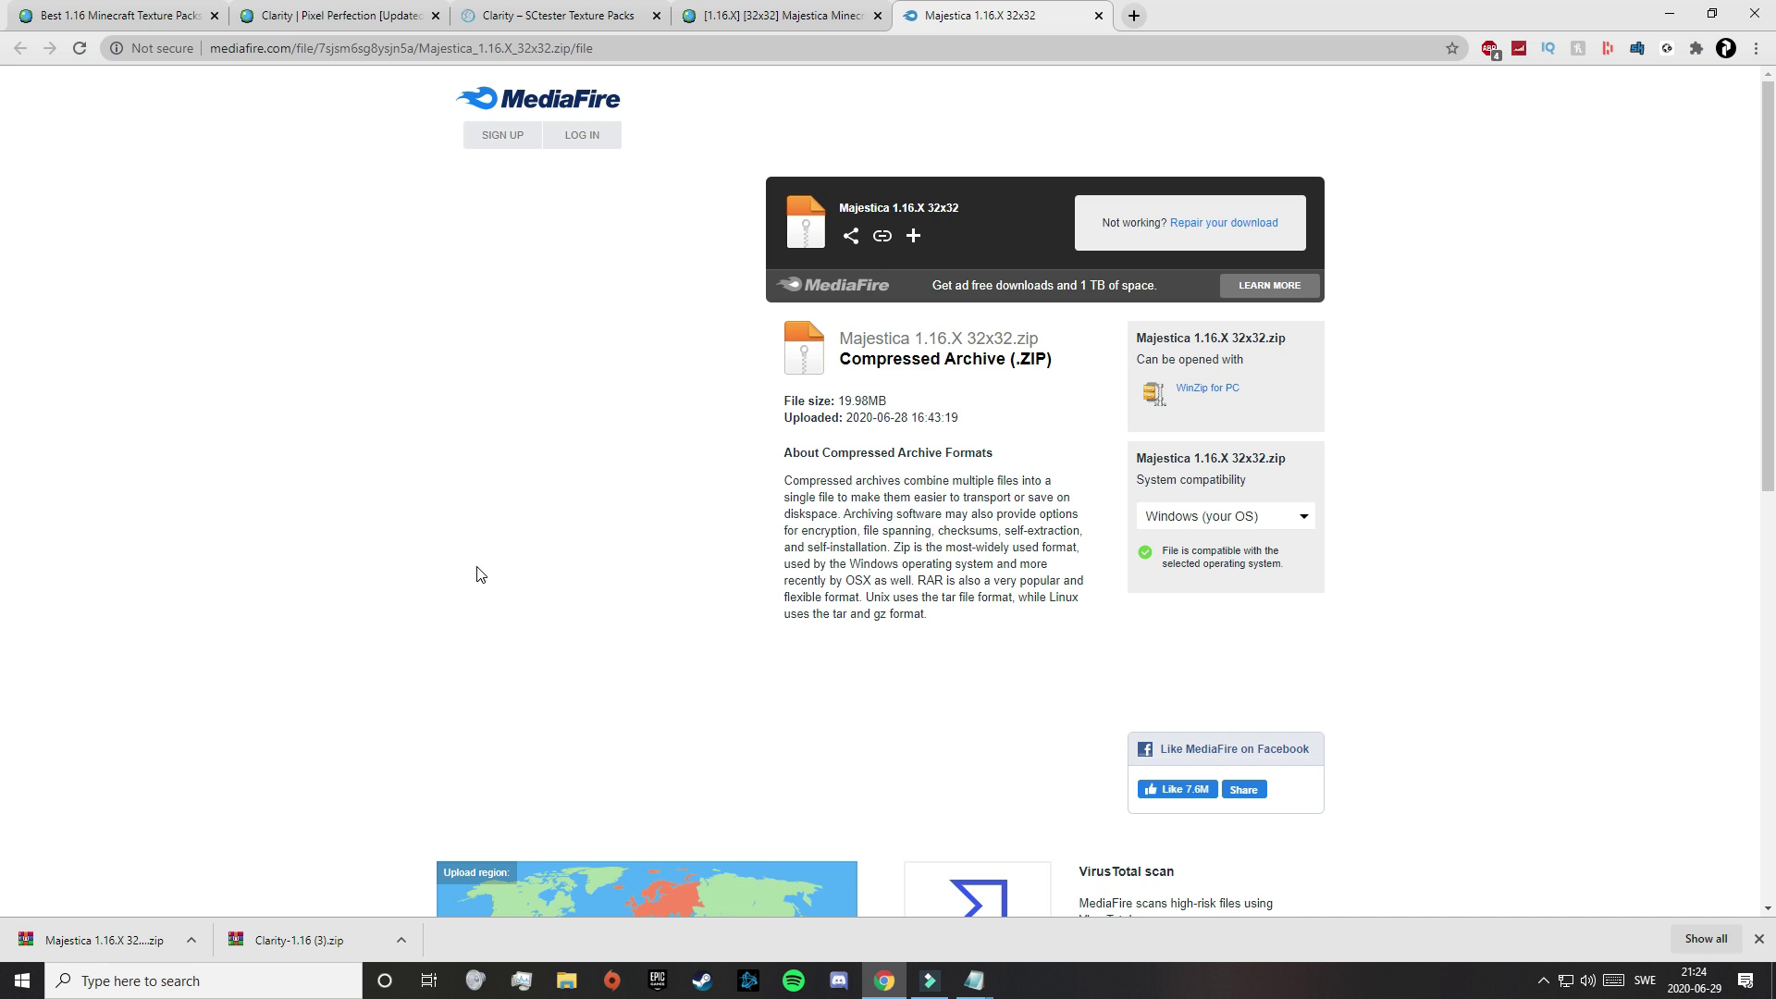
left_click(1712, 13)
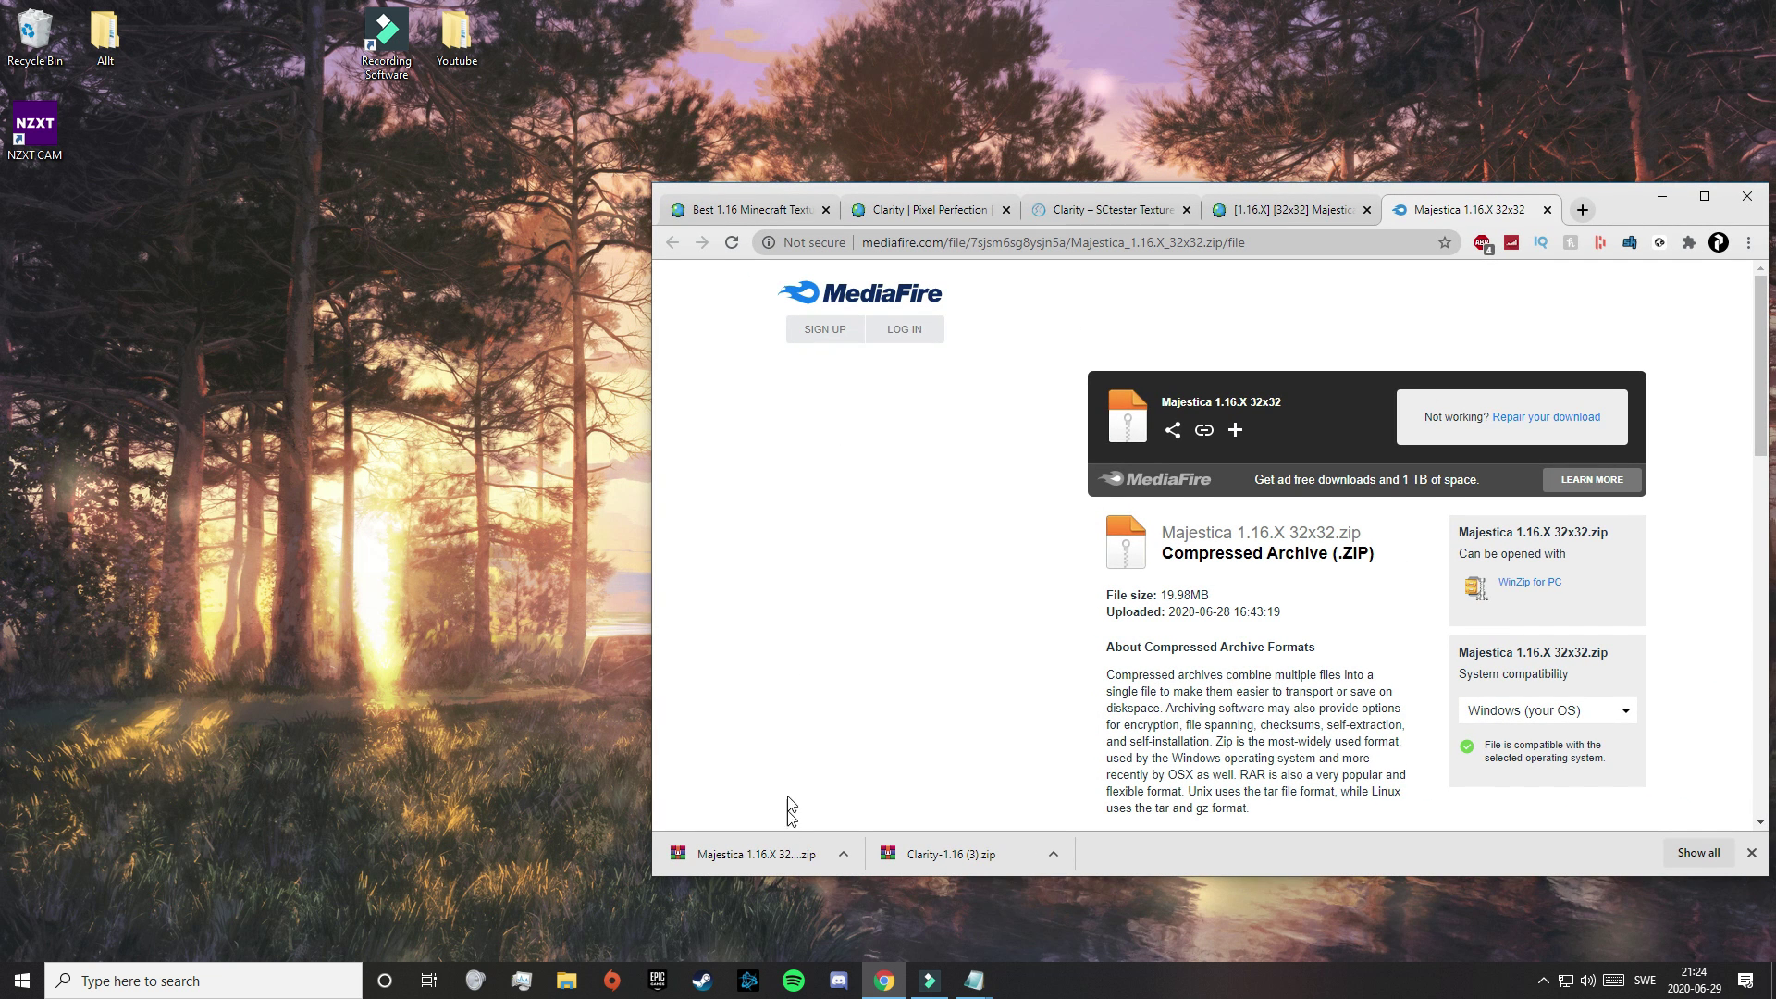
left_click_drag(935, 853, 457, 519)
Put the Majestica zip on the desktop and open %appdata% in File Explorer
left_click_drag(459, 619, 457, 612)
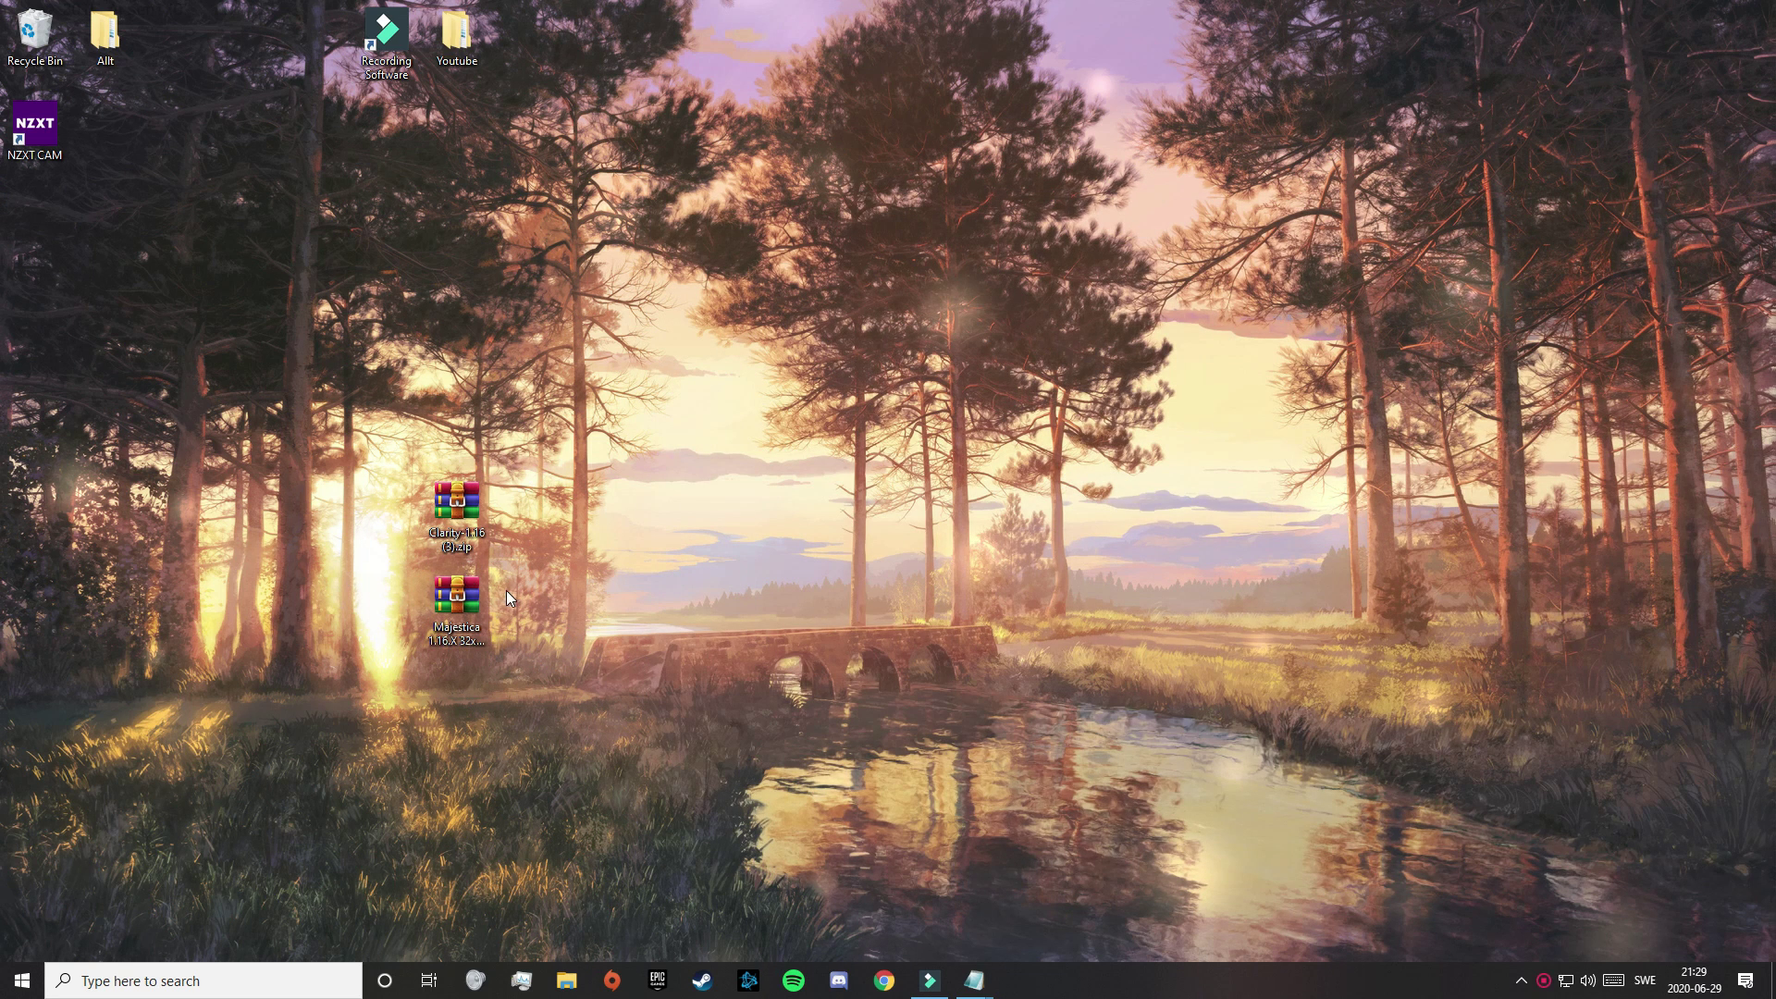
left_click(250, 981)
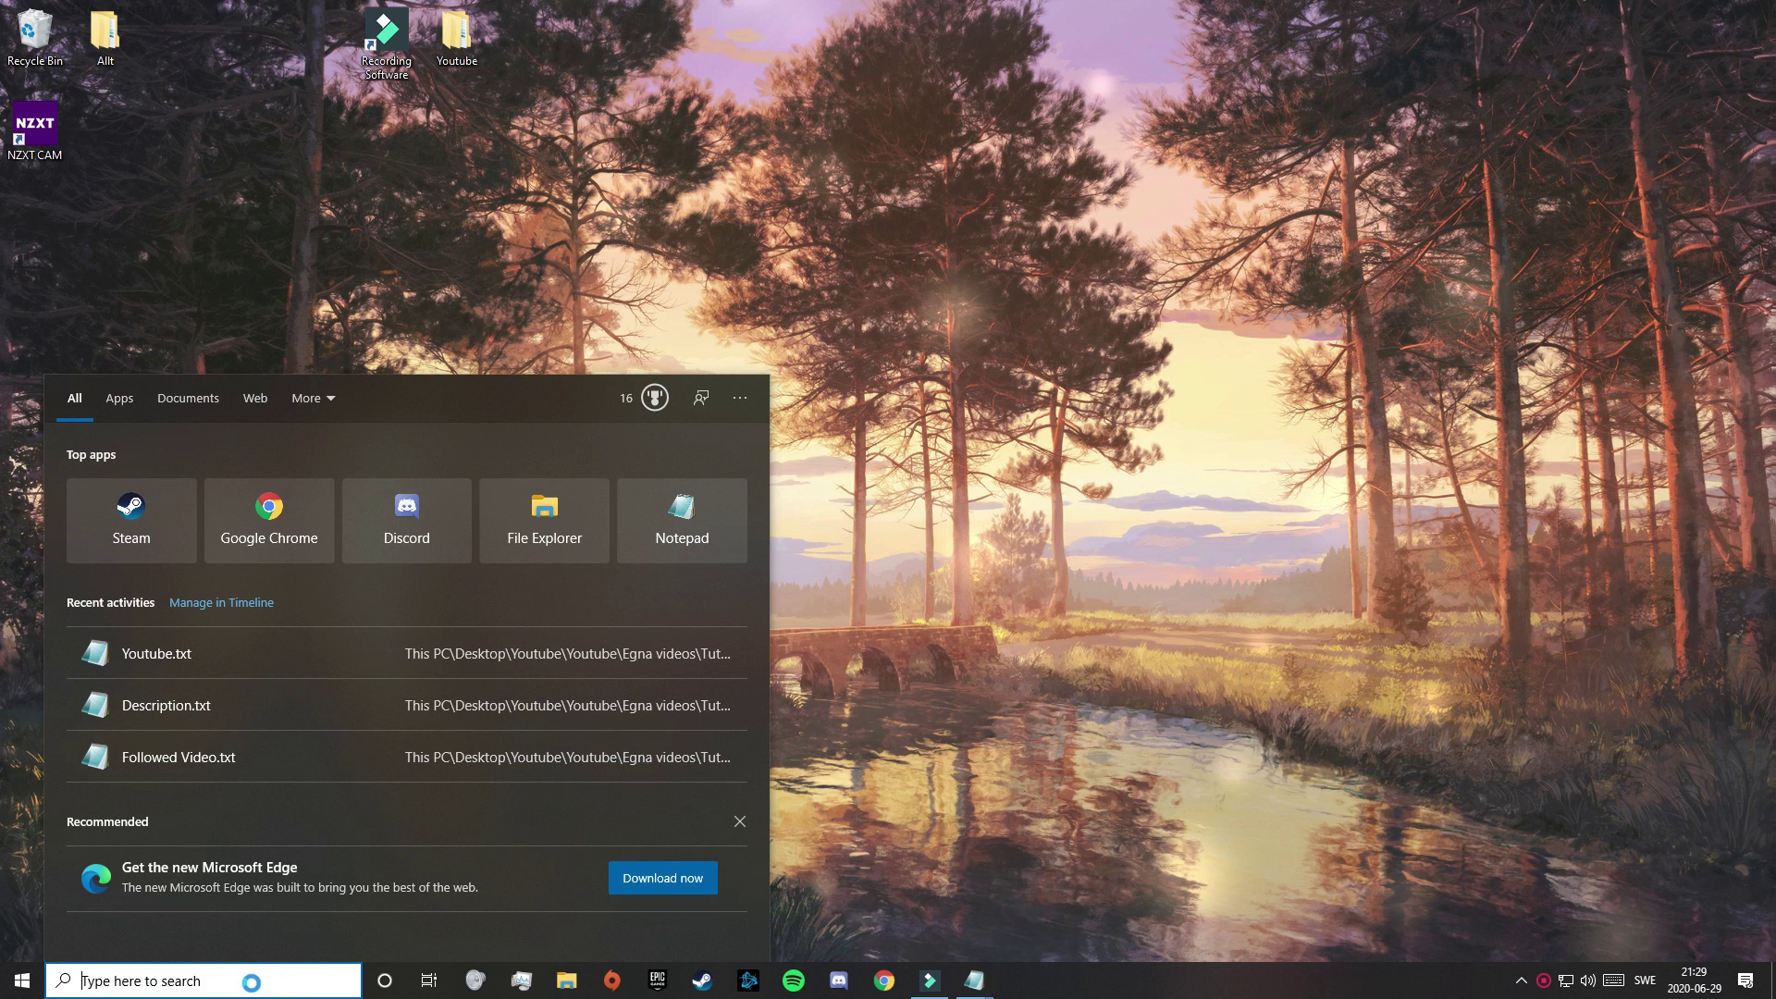
type("%appda")
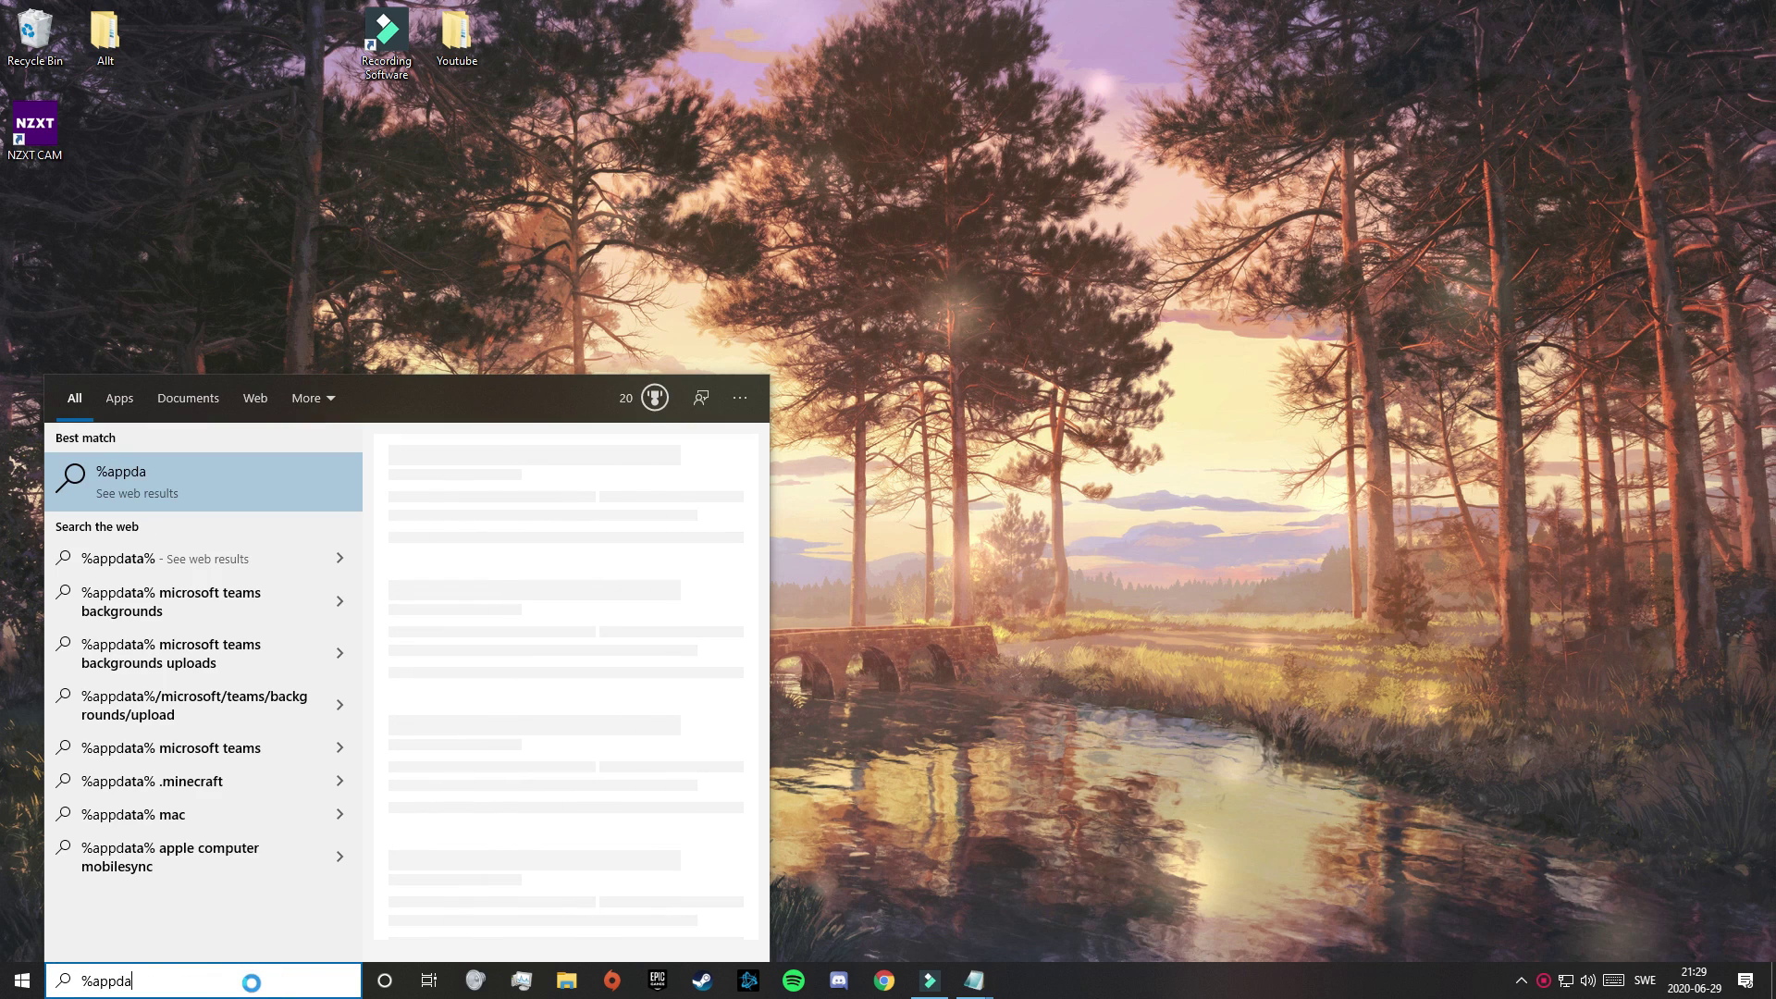
type("ta%")
key("Return")
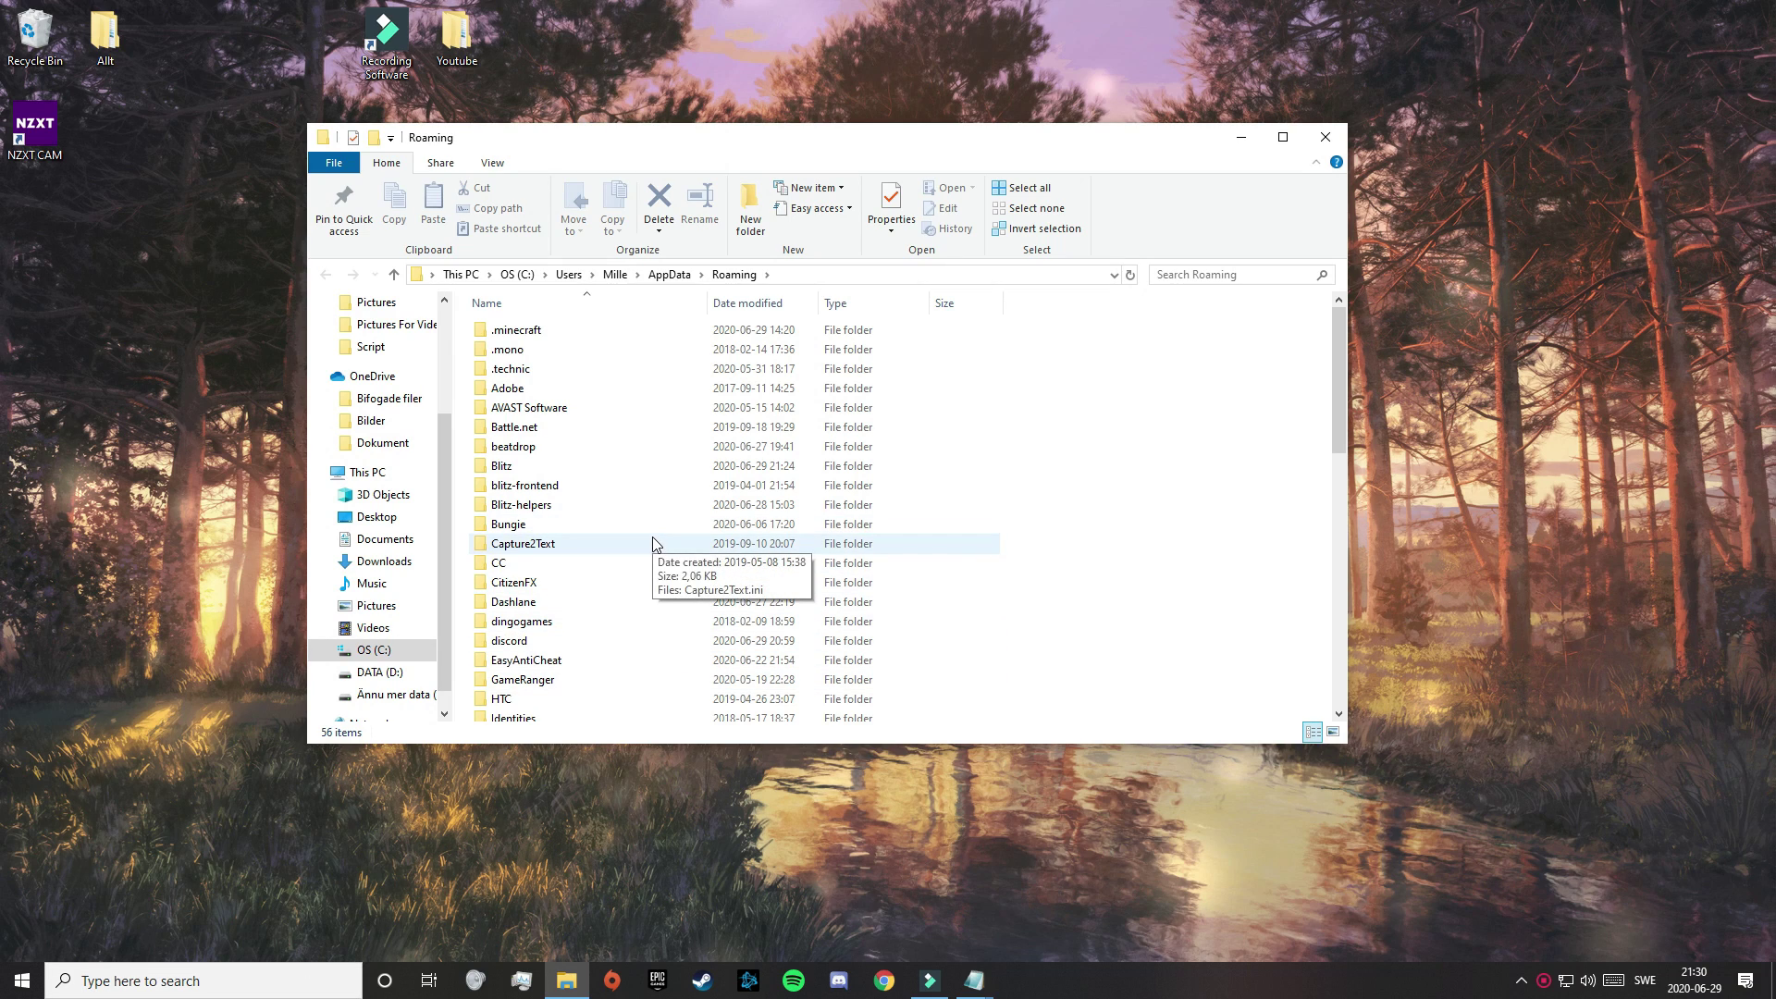
Inside .minecraft, create a new folder named 'resourcepack', then open the resourcepacks folder
double_click(655, 332)
scroll(603, 368, "down", 5)
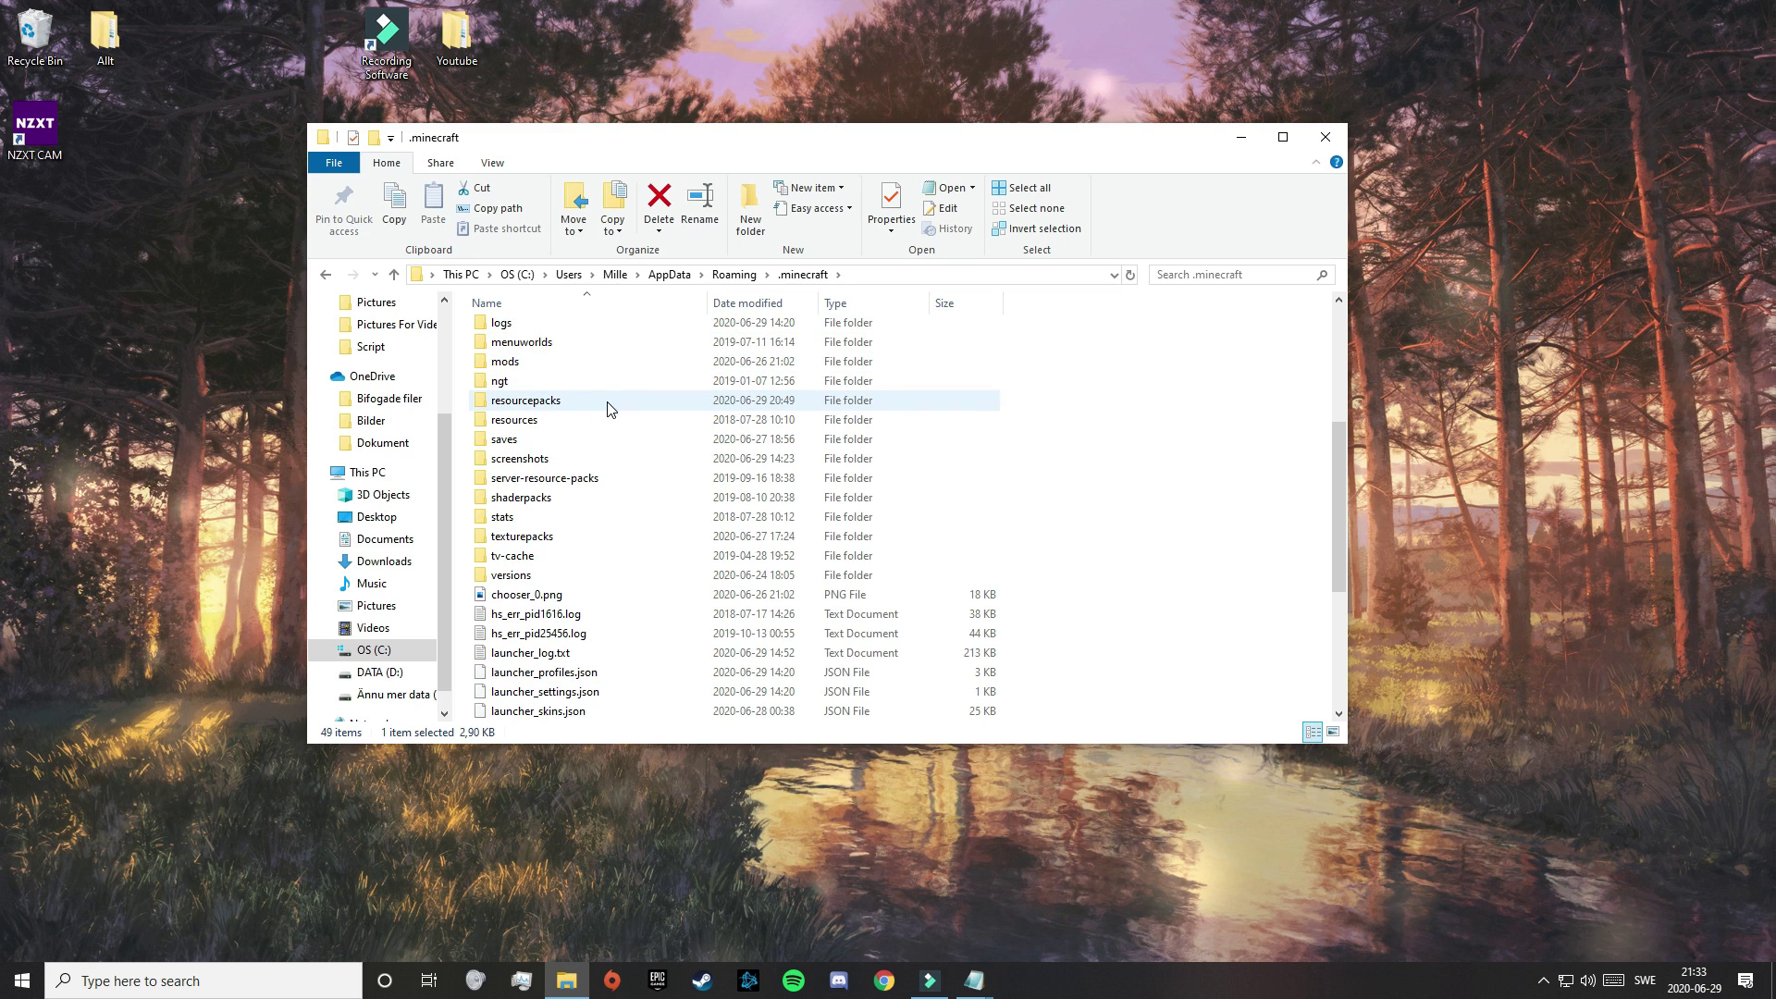
left_click(608, 409)
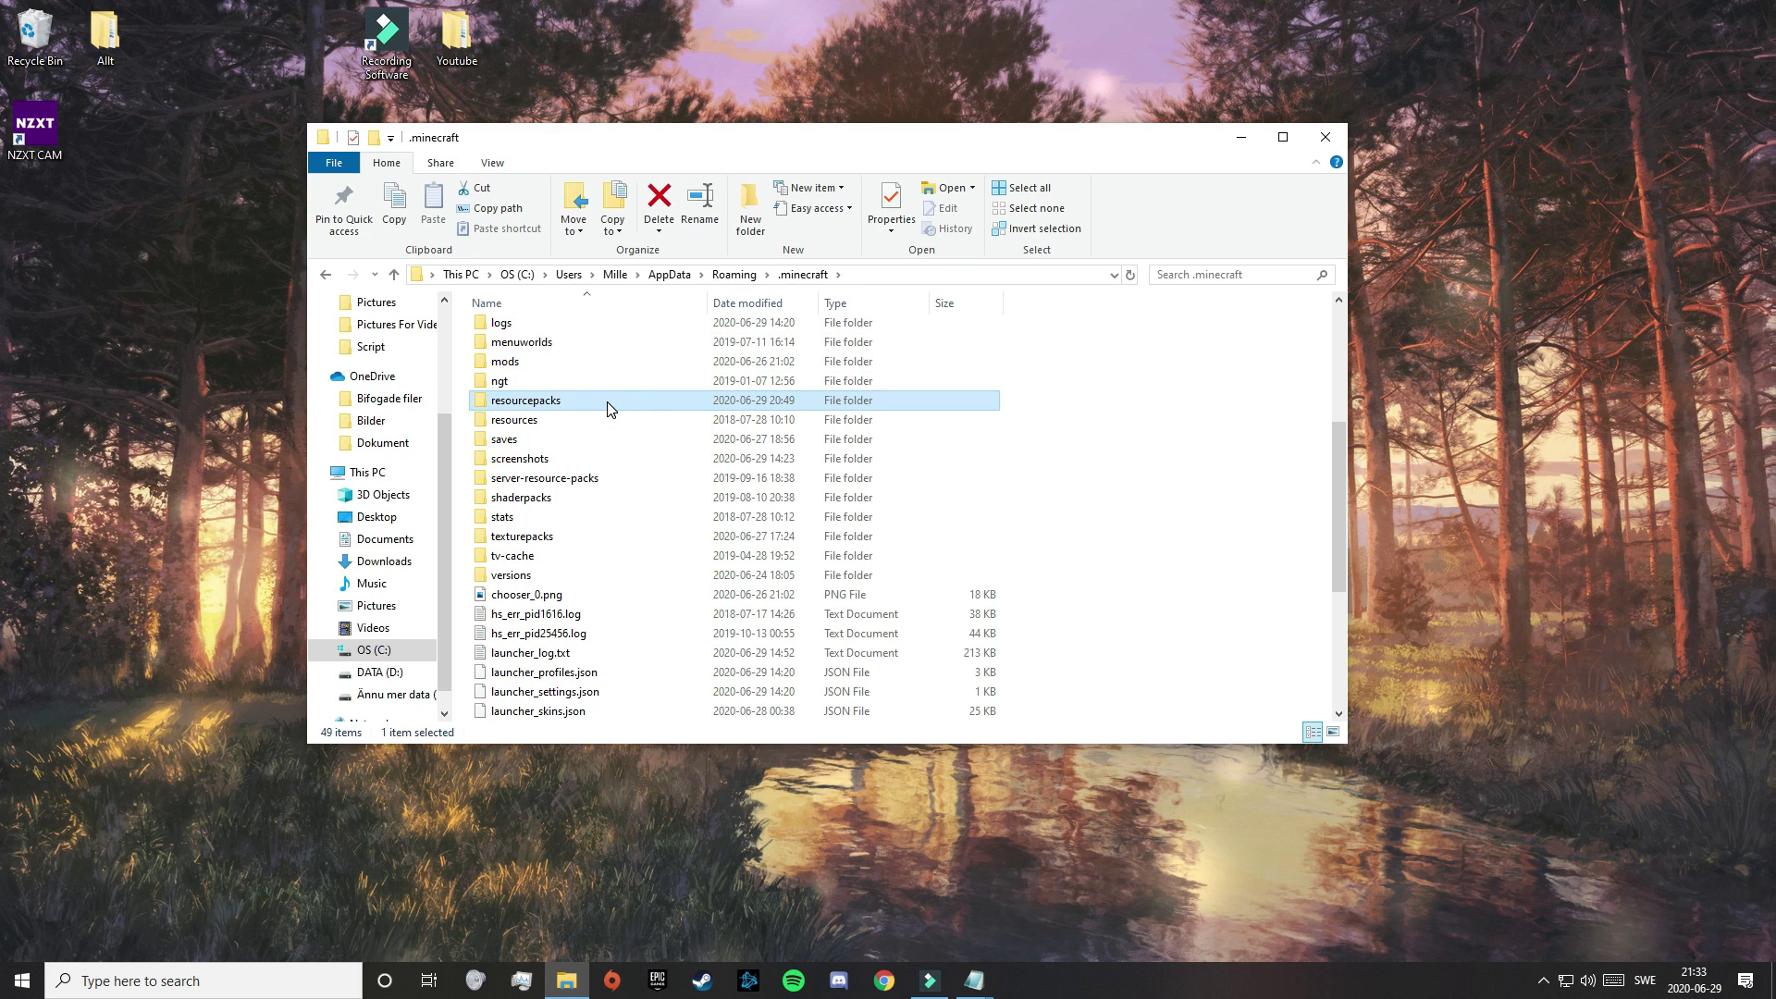
right_click(1133, 421)
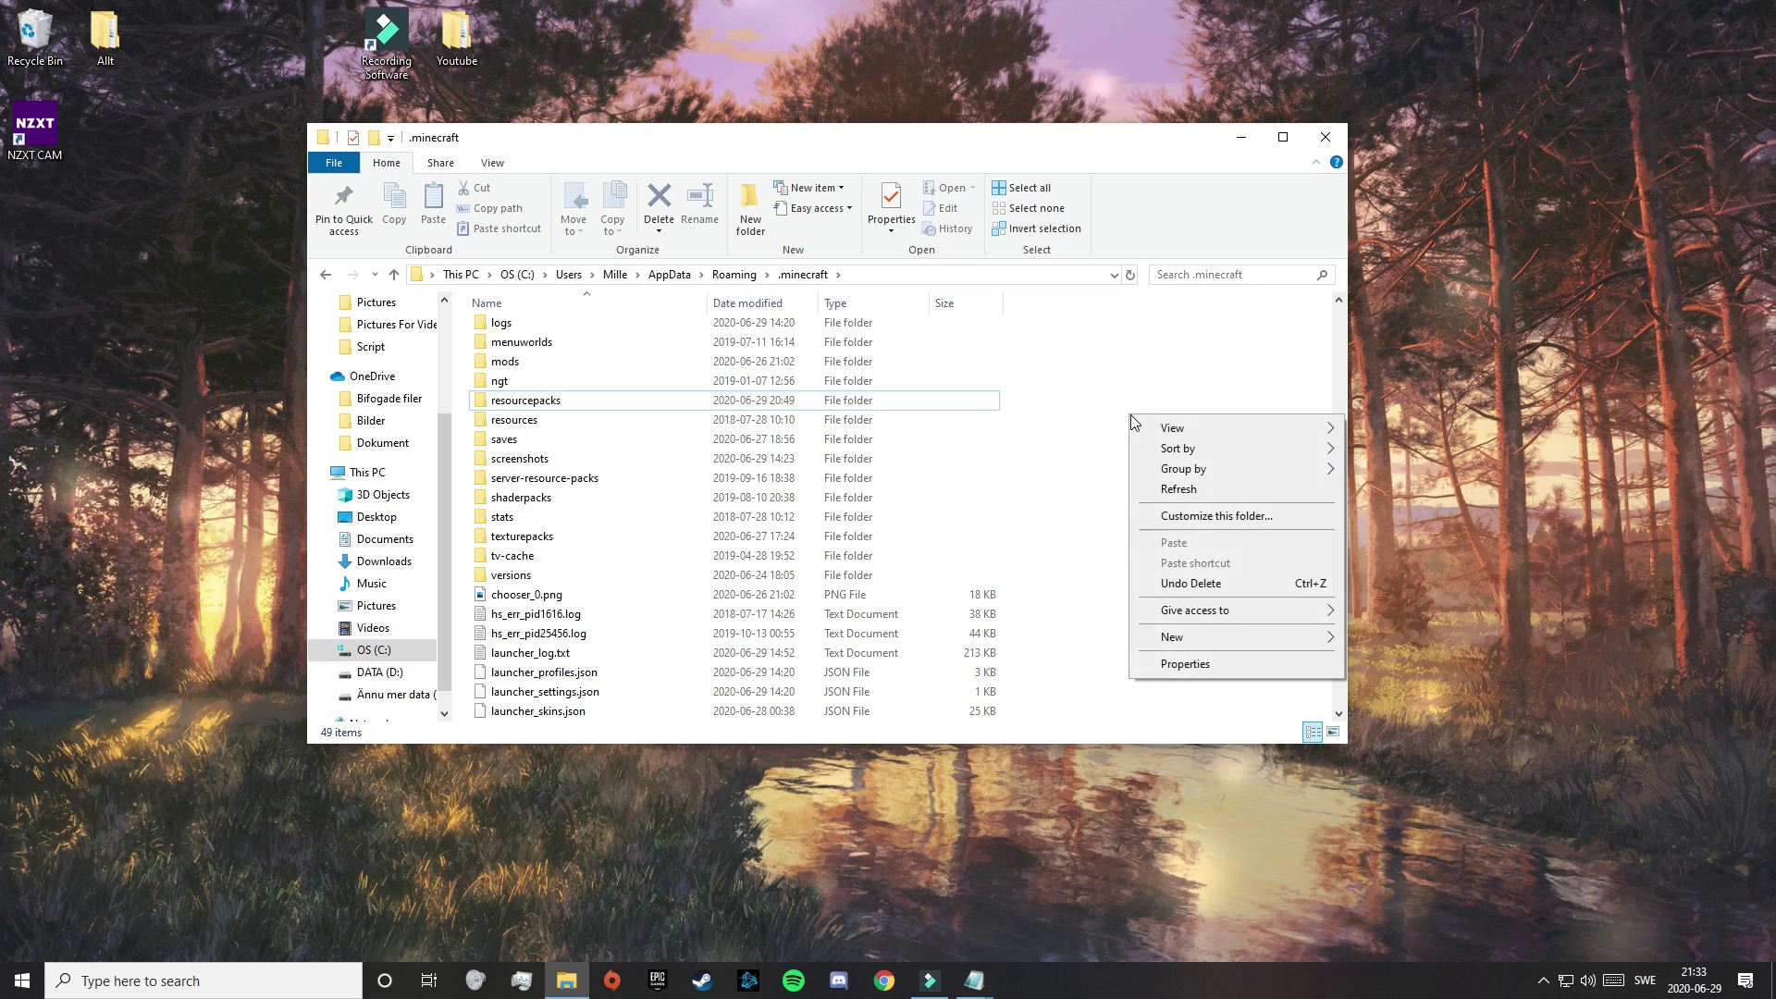
mouse_move(1204, 639)
left_click(1384, 642)
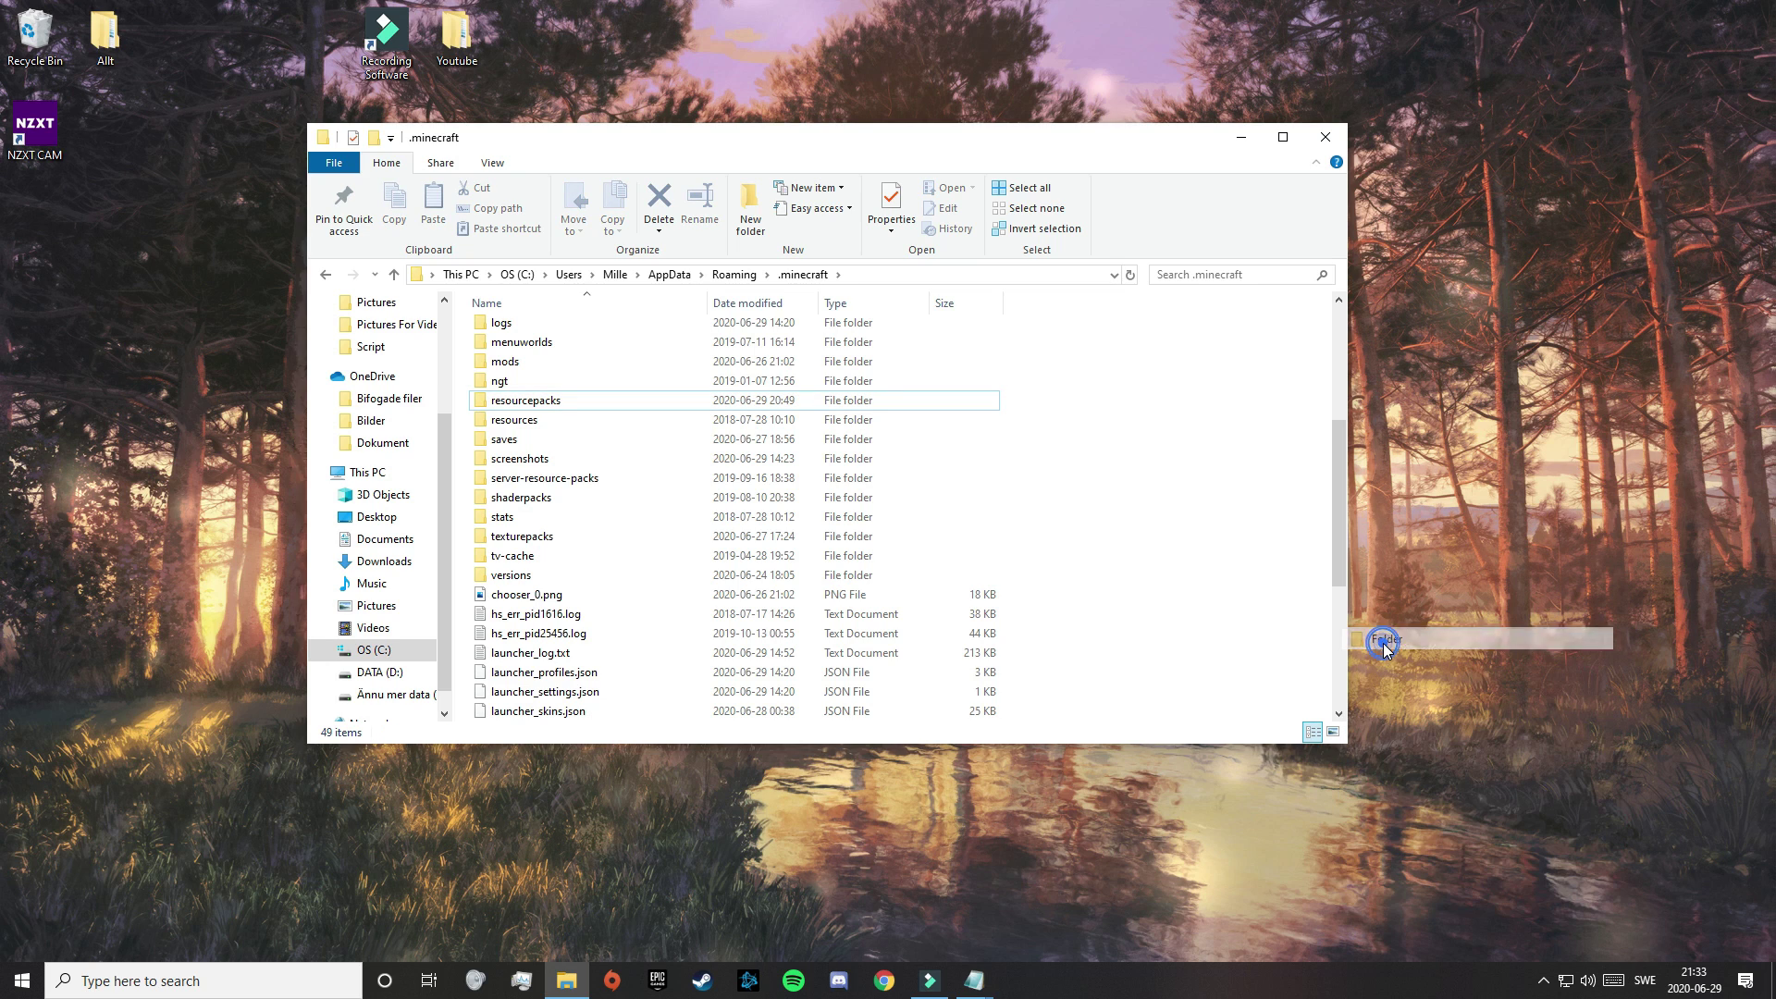
type("resourcepacks")
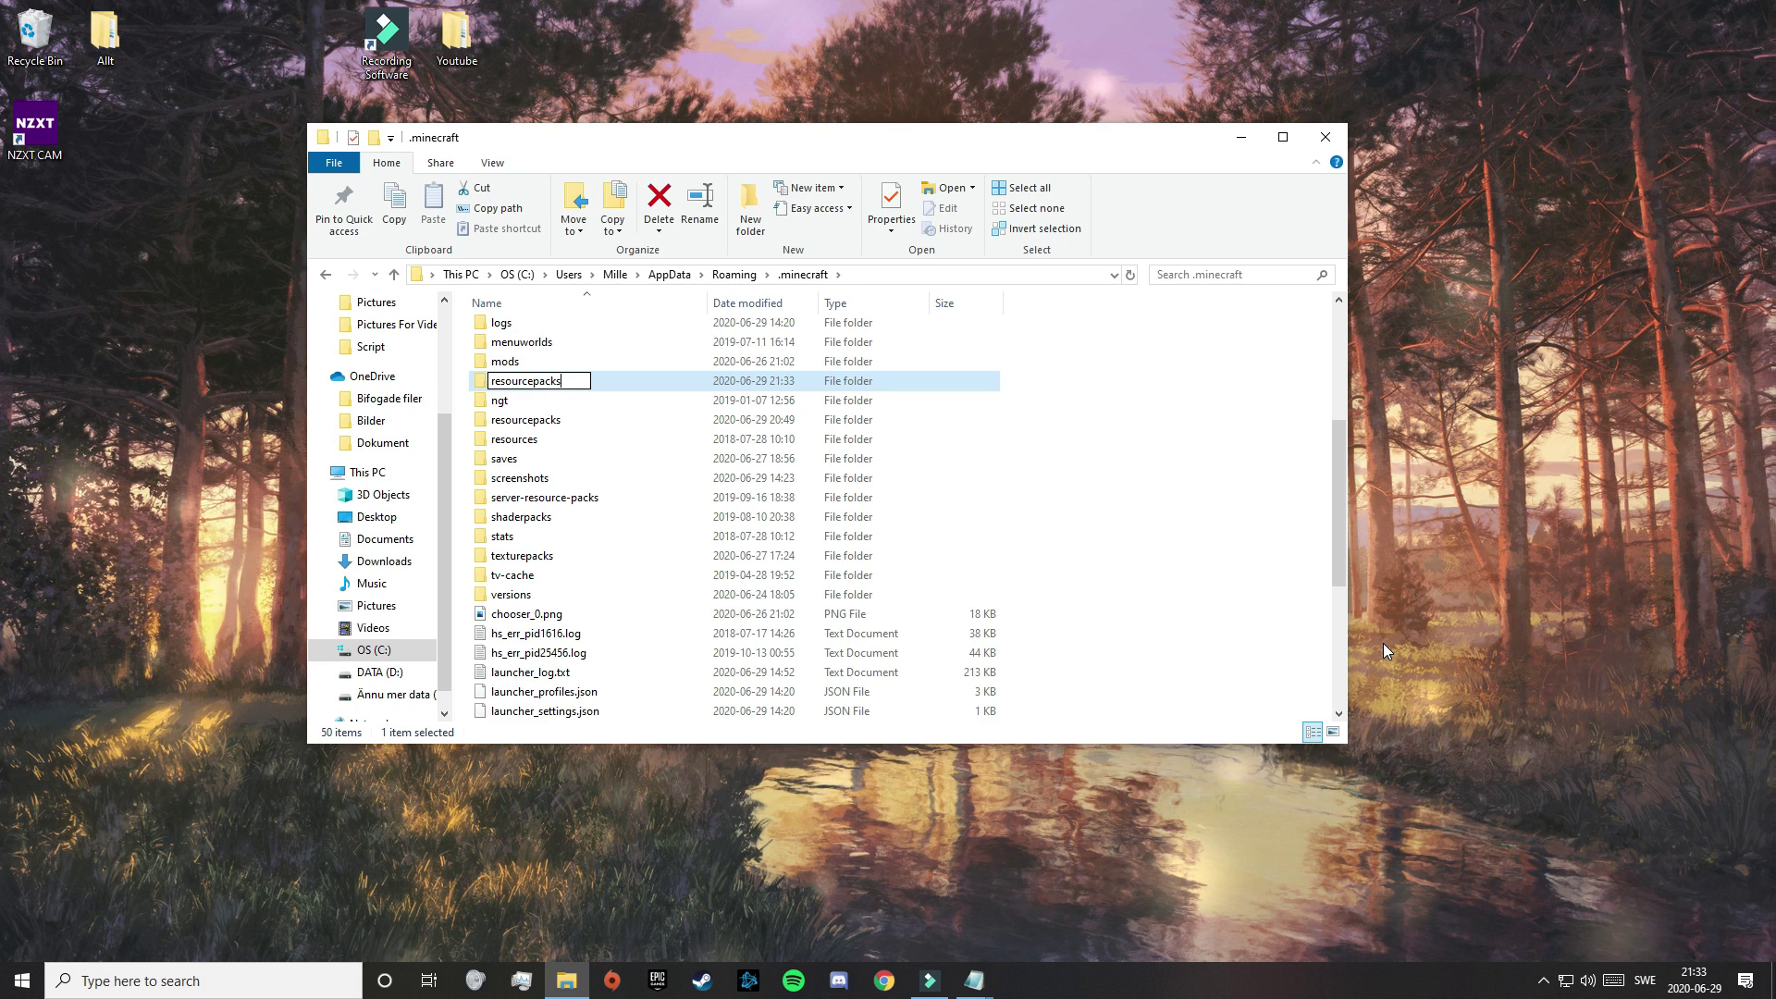
key("BackSpace")
key("Return")
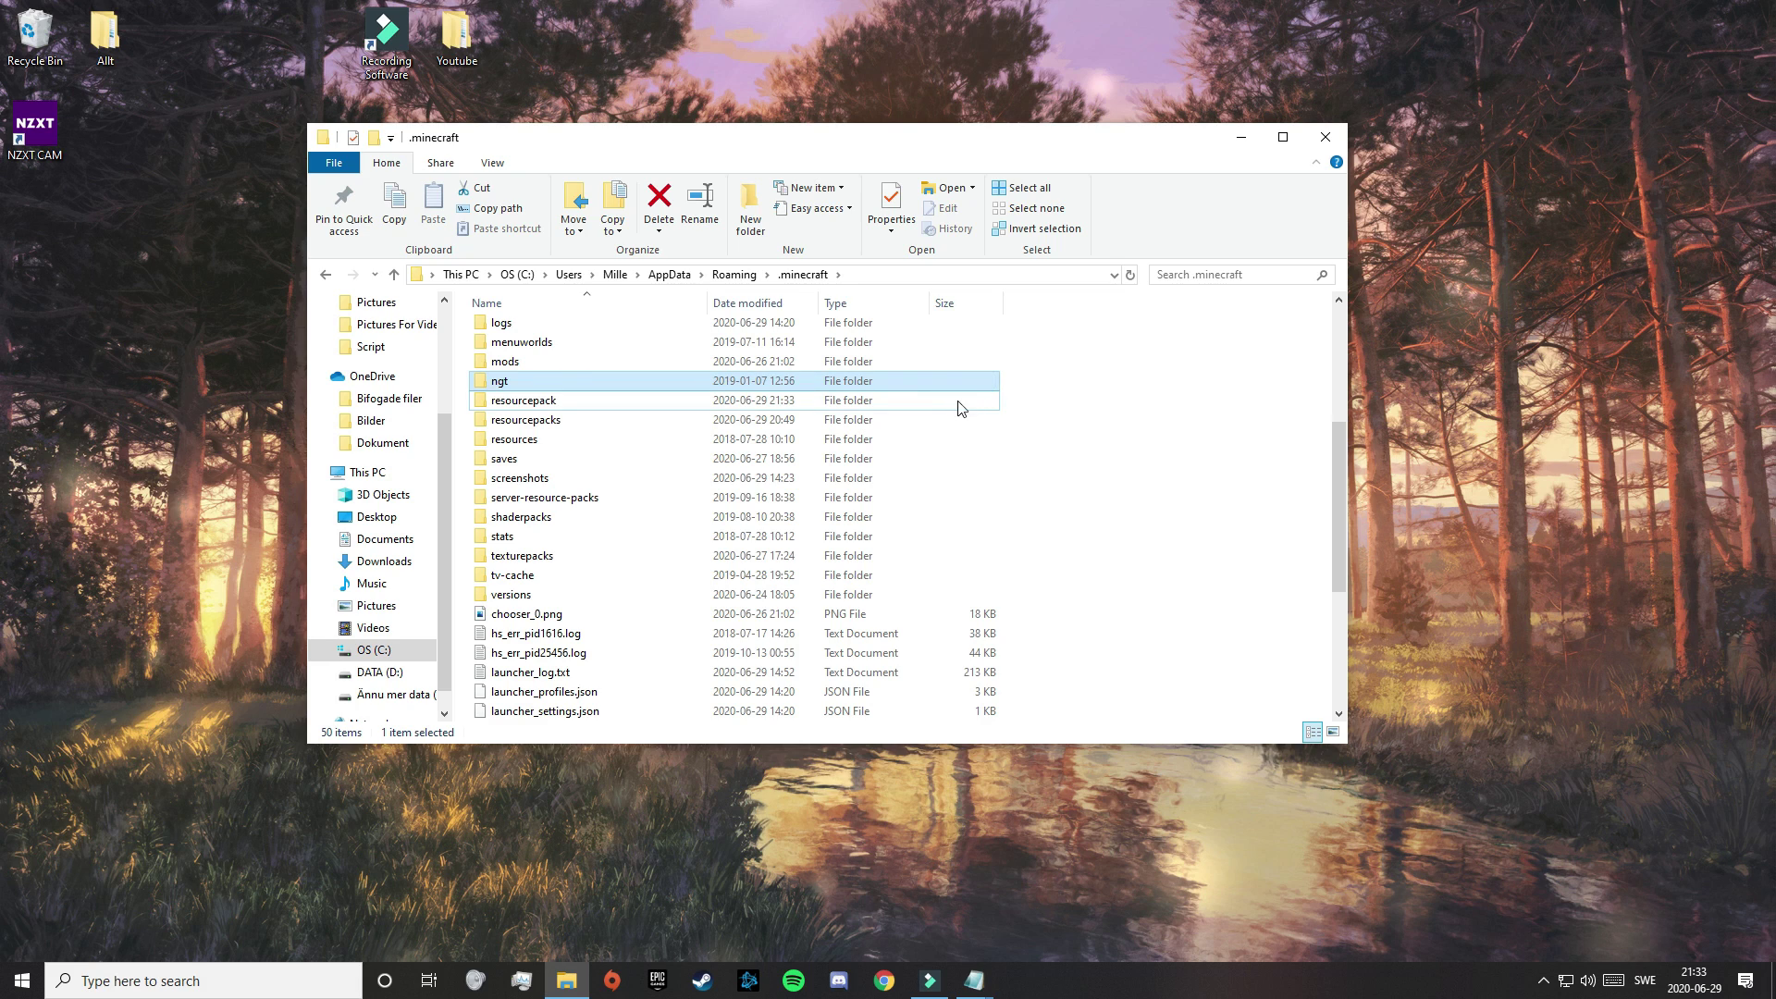
double_click(925, 400)
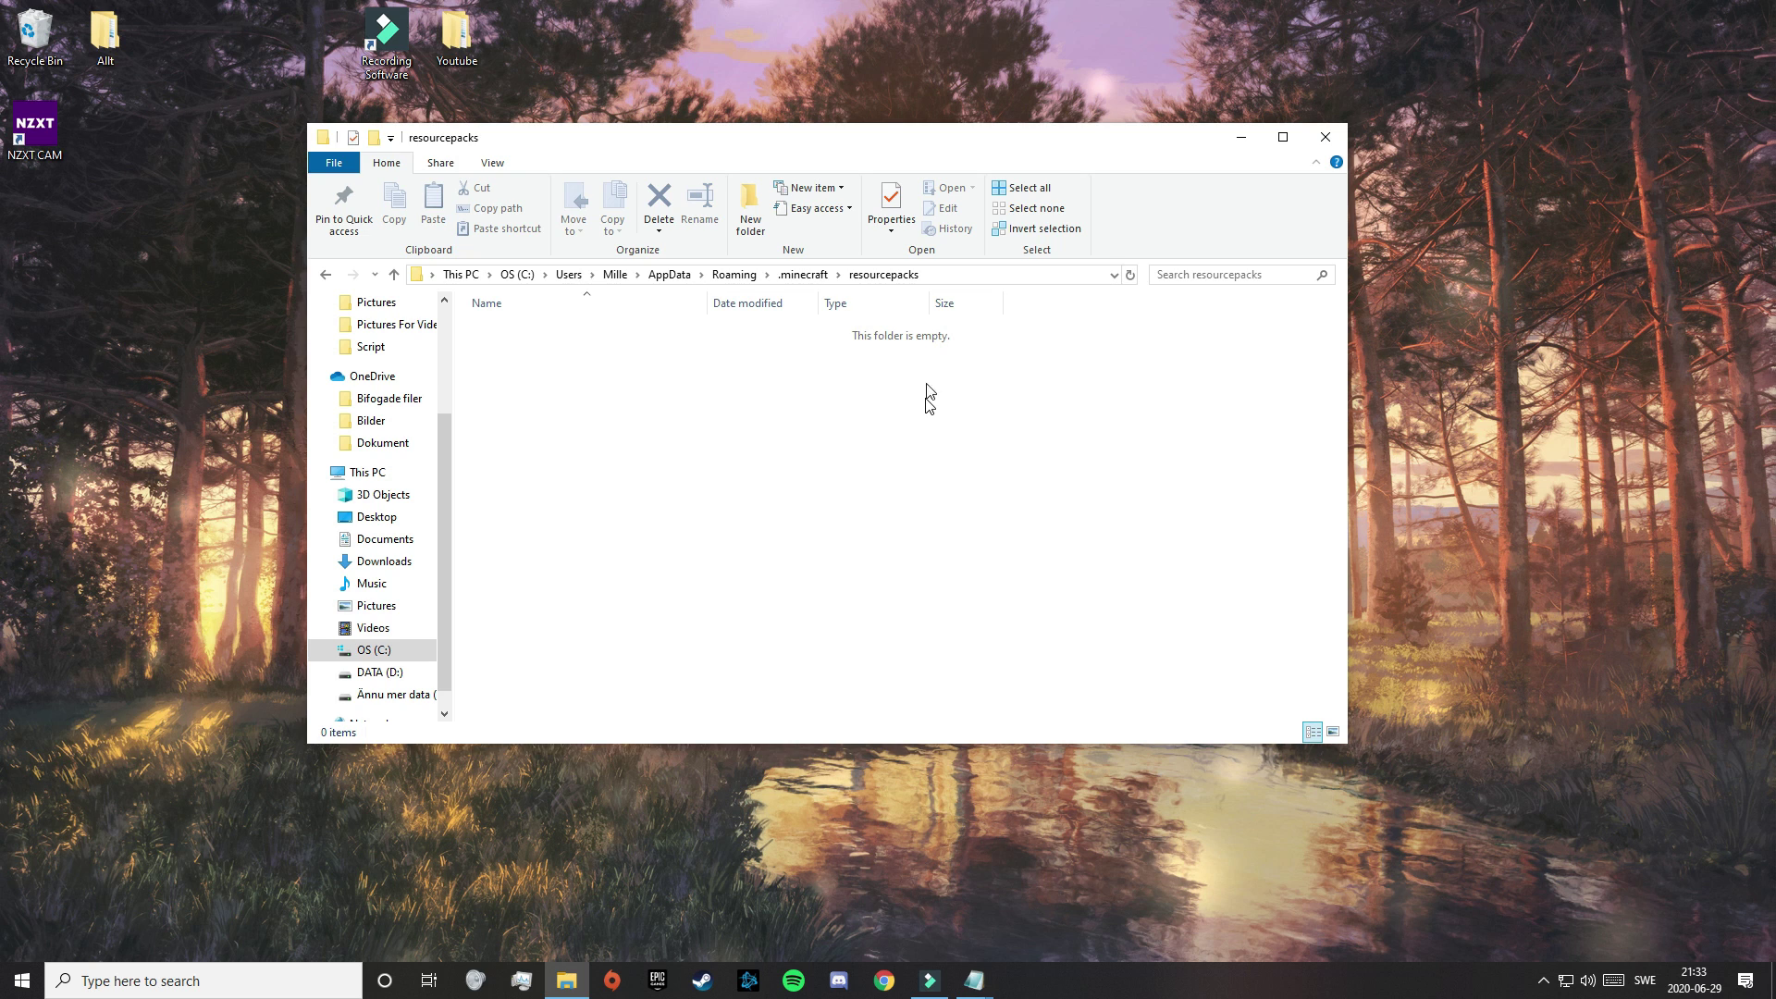
Drag Clarity-1.16 (3).zip and Majestica 1.16.X 32x32 (1).zip from the desktop into resourcepacks
left_click_drag(826, 139, 1123, 164)
left_click_drag(456, 507, 968, 491)
left_click_drag(456, 601, 852, 543)
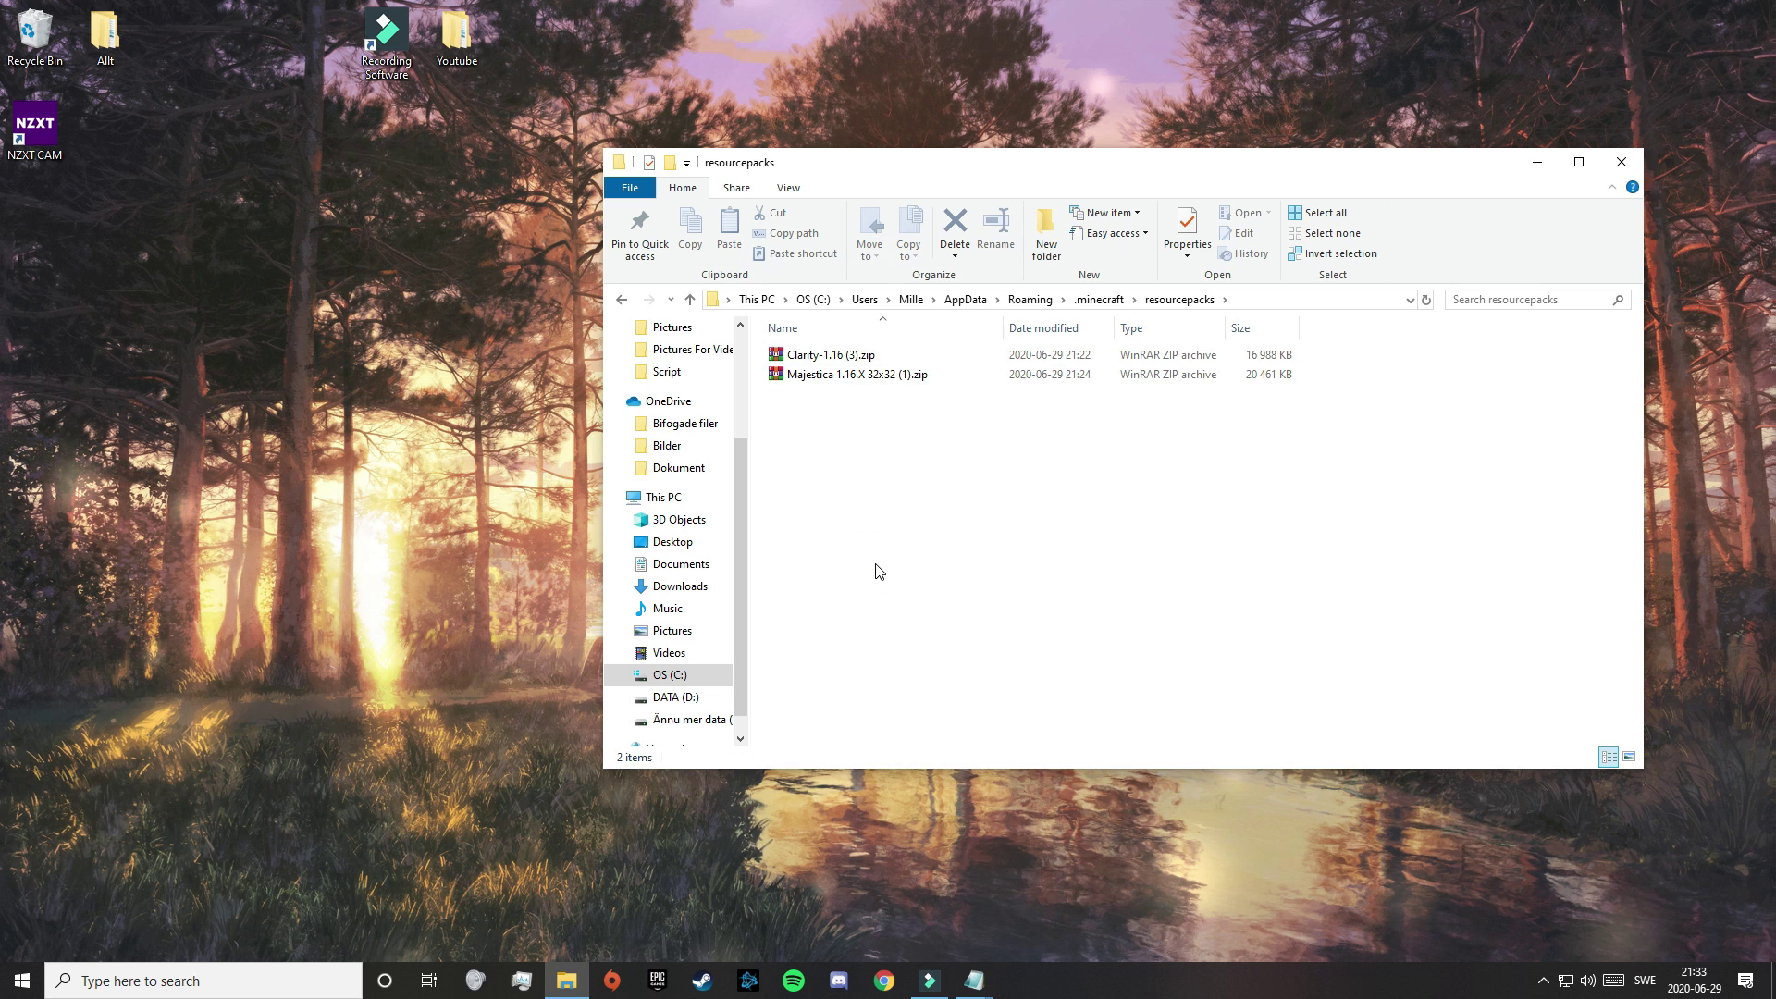
left_click(1621, 162)
Launch Minecraft through Windows search and play the Latest release, 1.16.1
left_click(236, 983)
type("minecraft")
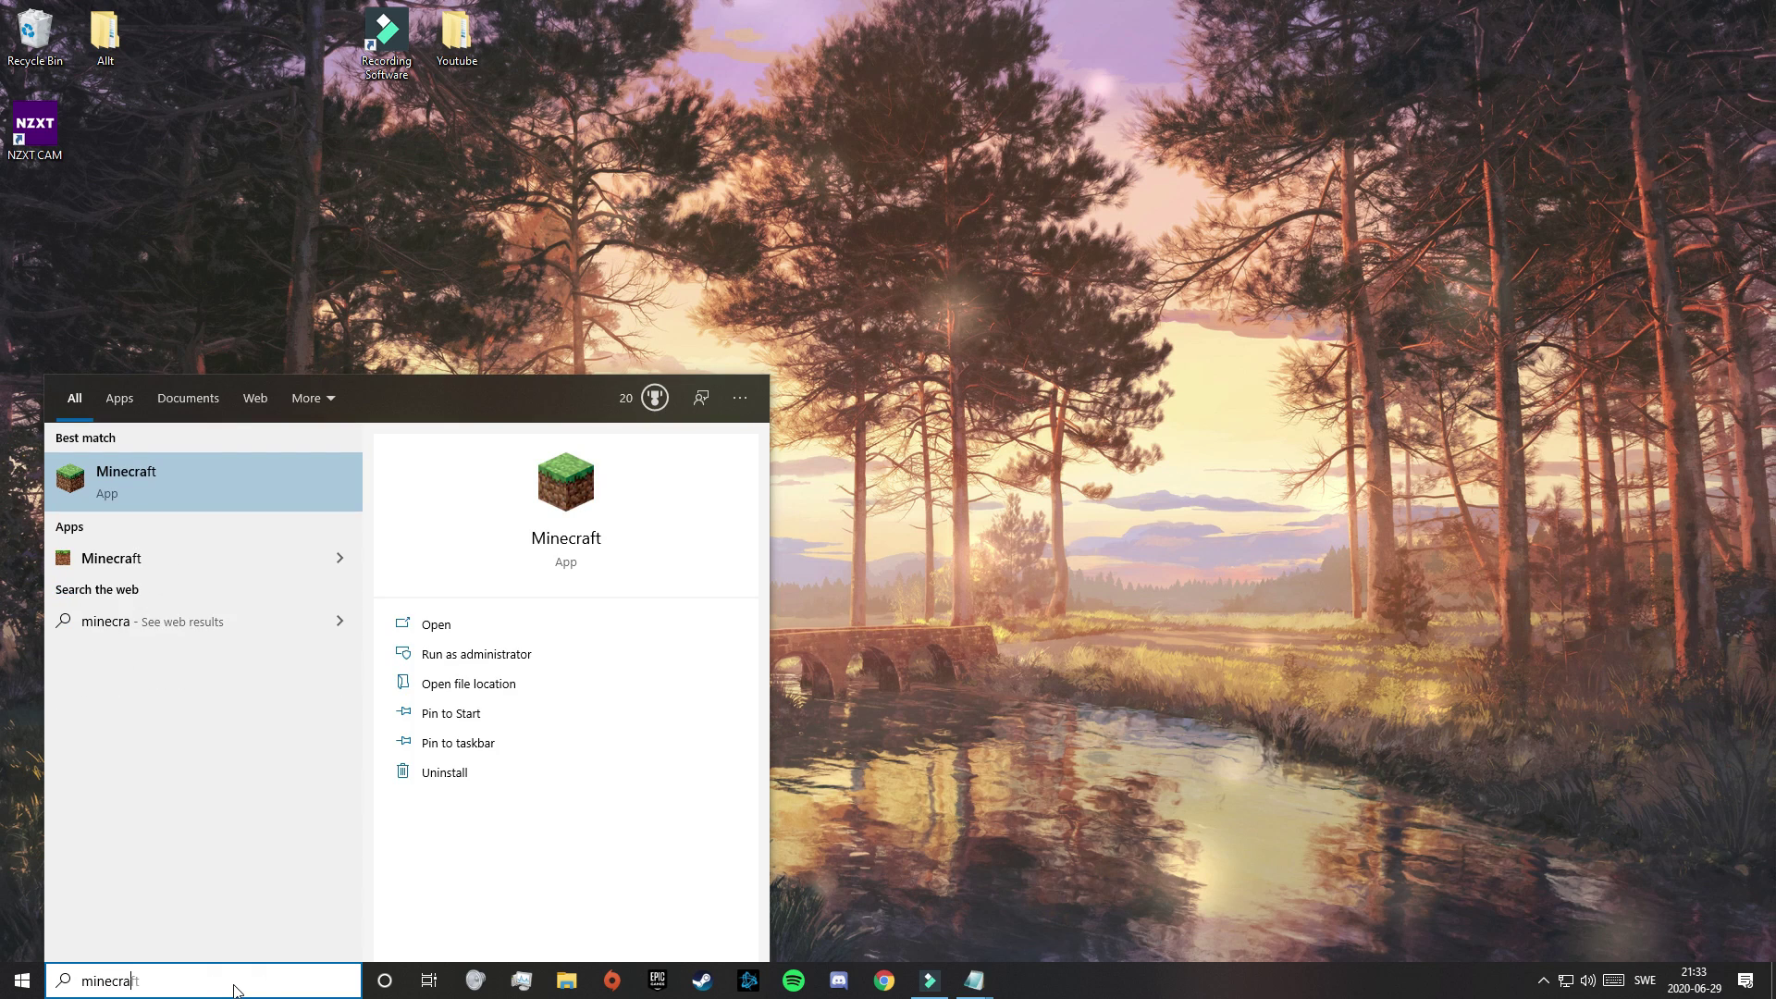
key("Return")
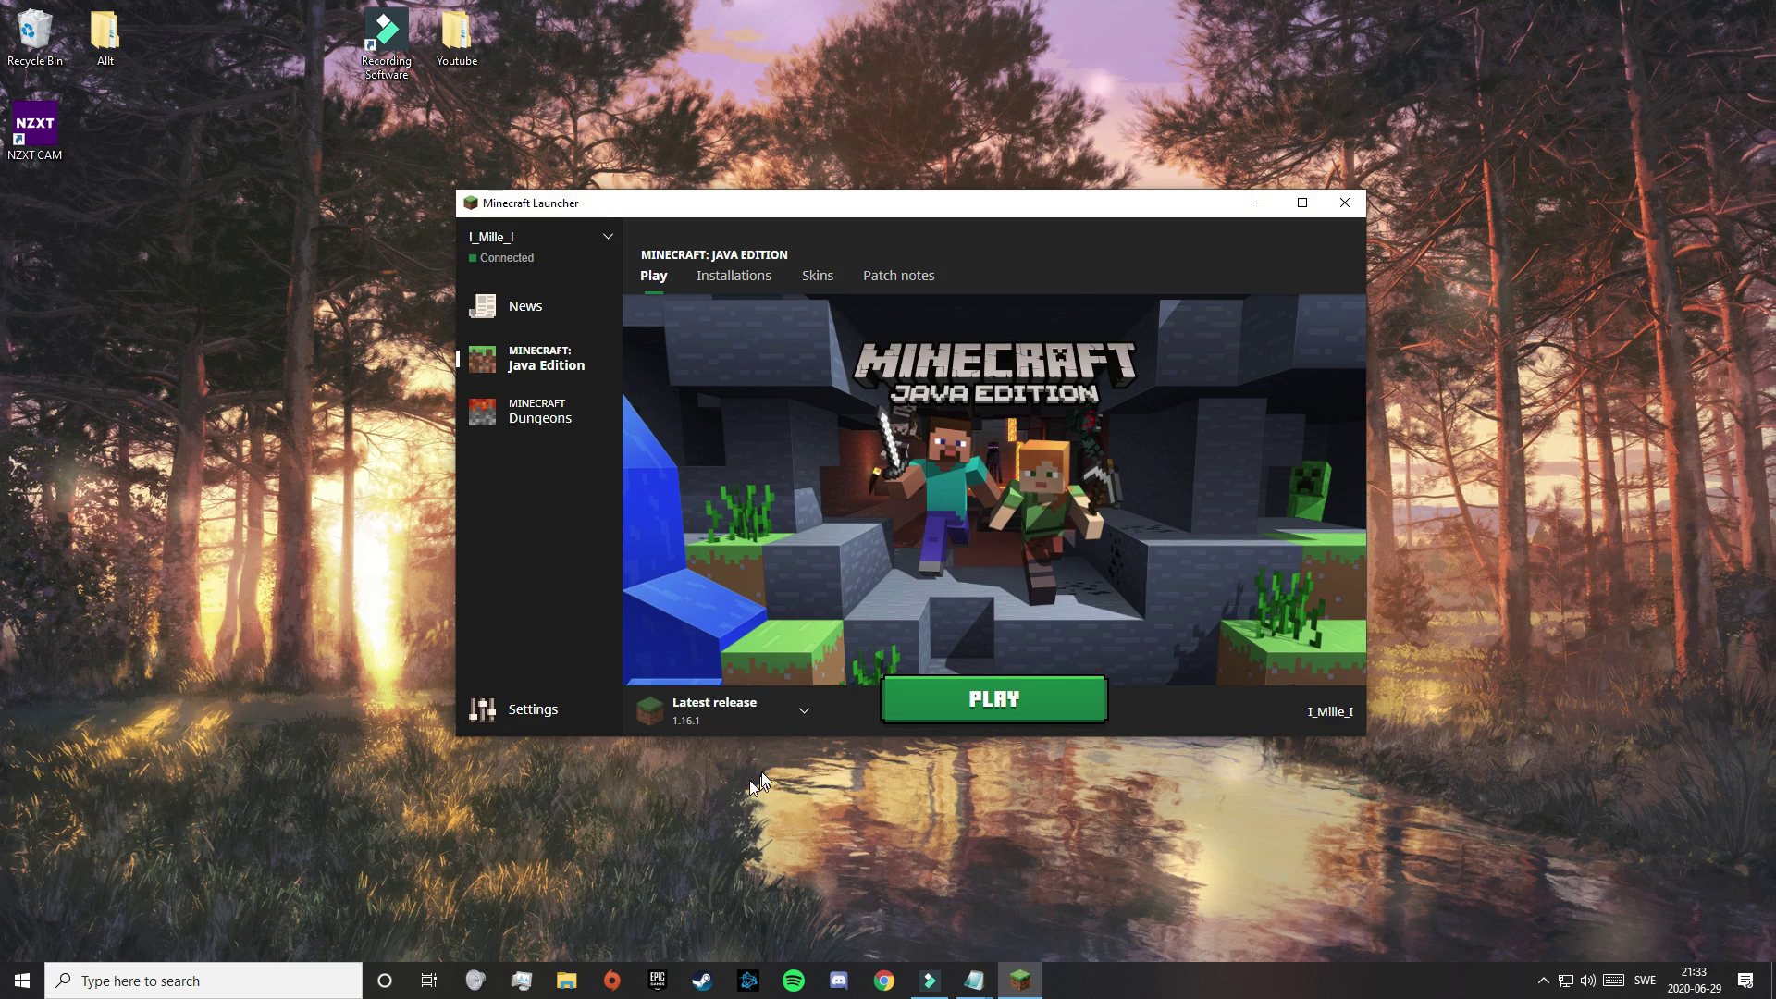
left_click(711, 716)
left_click(726, 718)
left_click(985, 708)
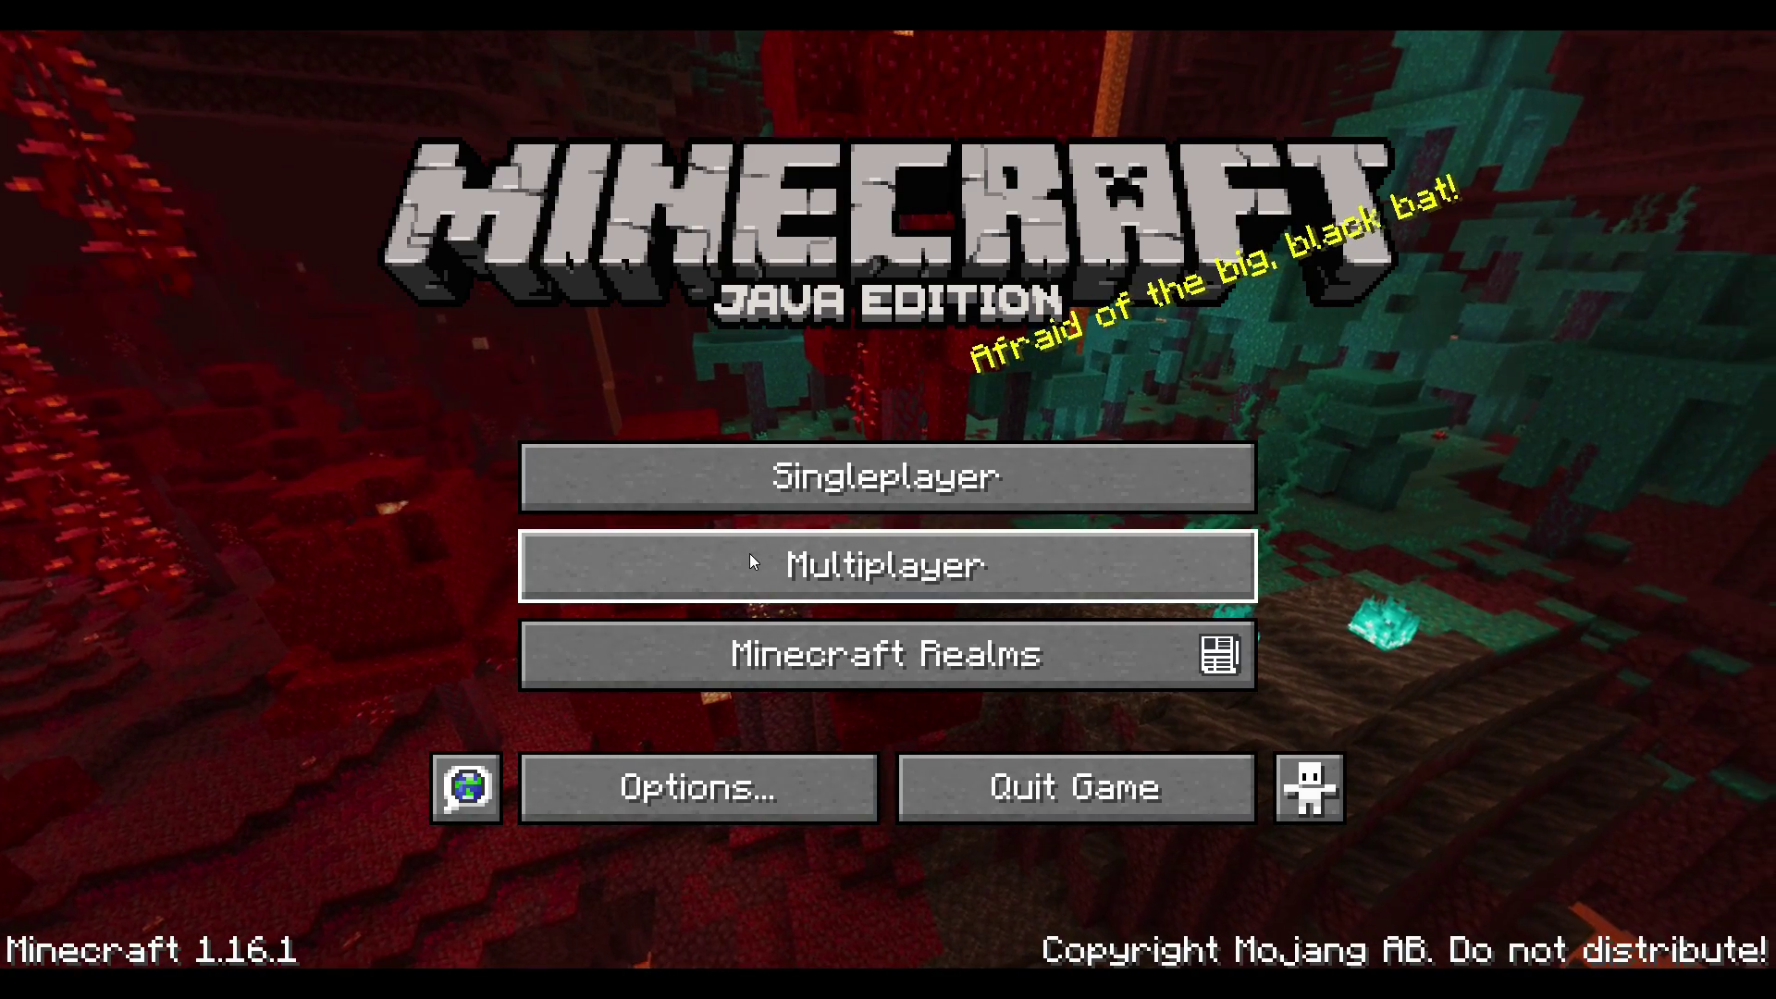
Load the Pophasus singleplayer world, then go to Options > Resource Packs
left_click(785, 472)
left_click(666, 296)
left_click(637, 803)
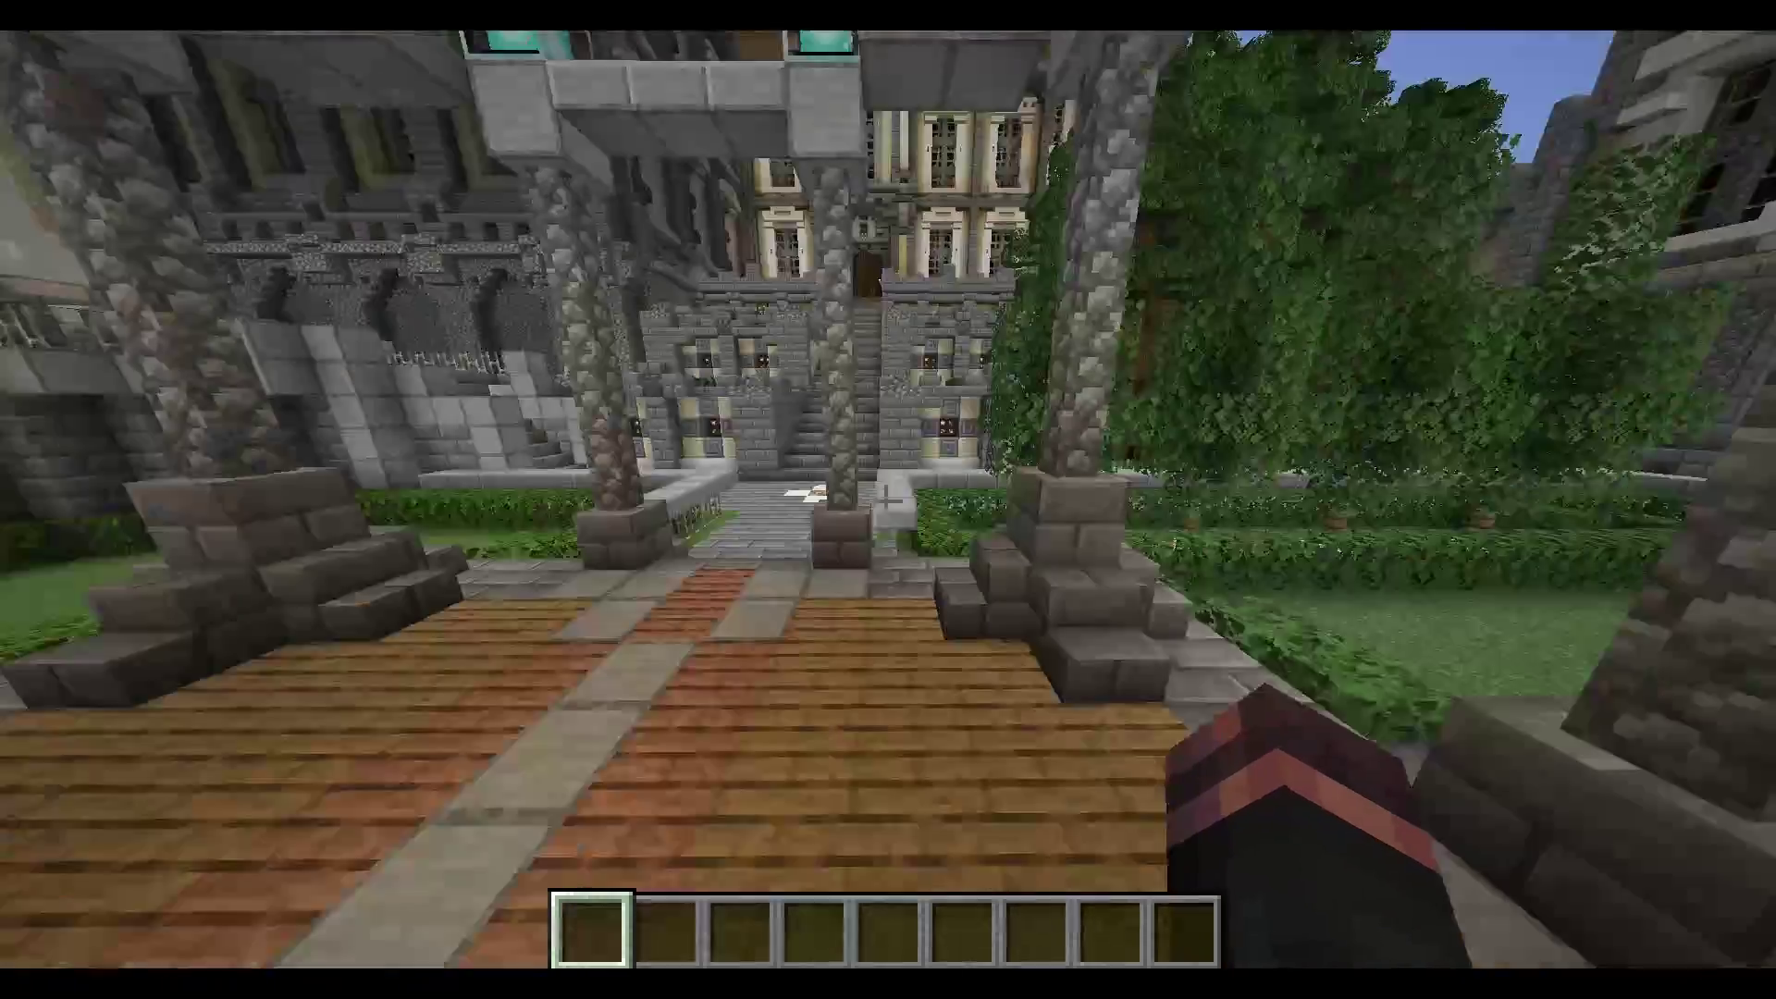
key("Escape")
left_click(825, 596)
left_click(796, 633)
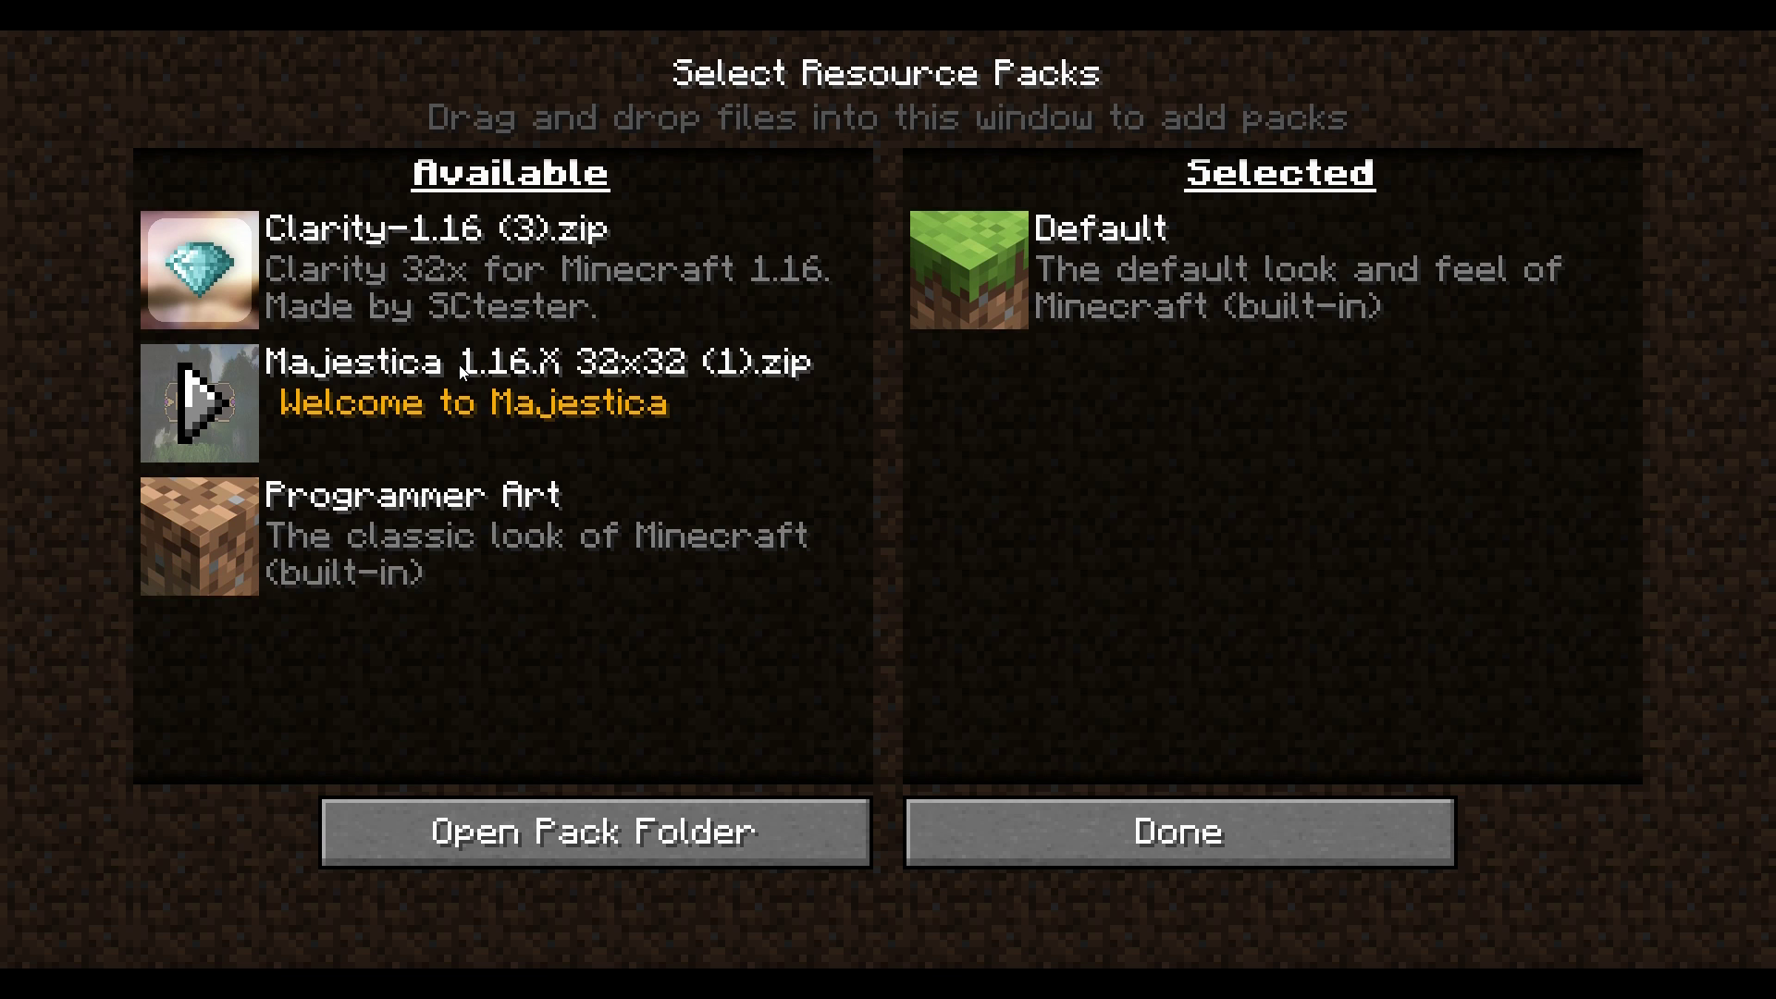
Move the Clarity pack to Selected, apply it, and return to the game world
left_click(209, 293)
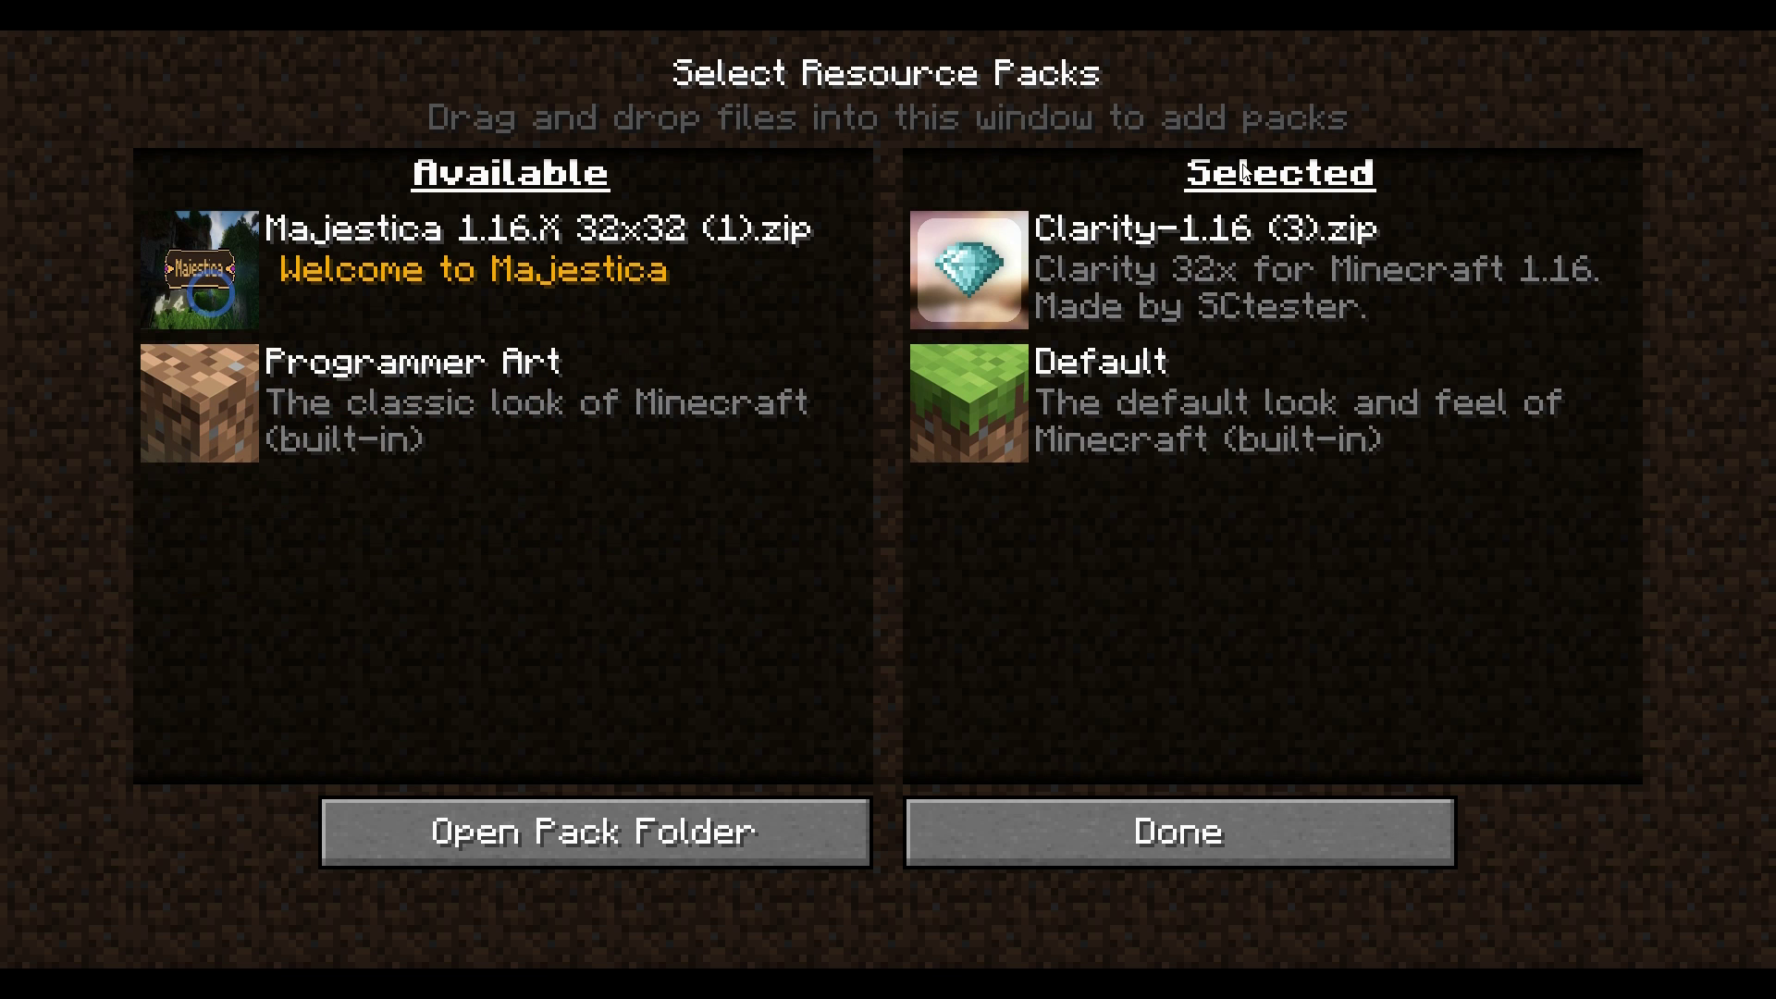
left_click(1331, 811)
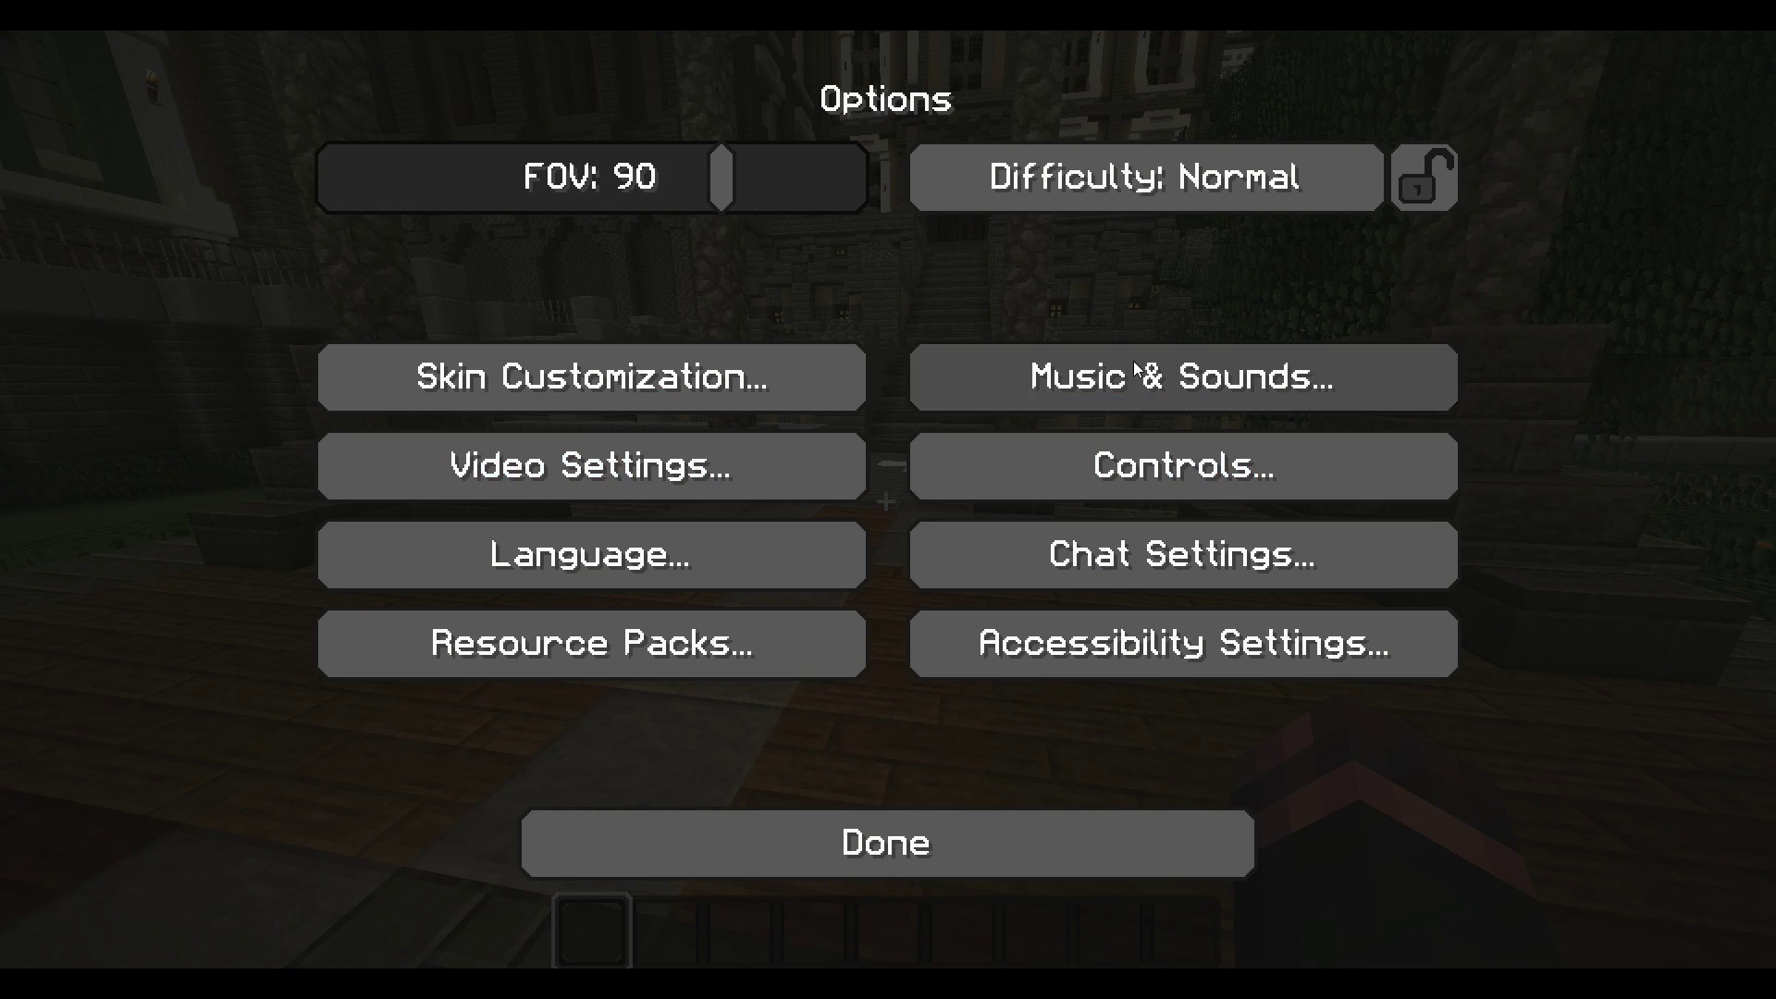
key("Escape")
key("Escape")
Check Clarity's textures in the creative inventory, then pause and go to Options
key("e")
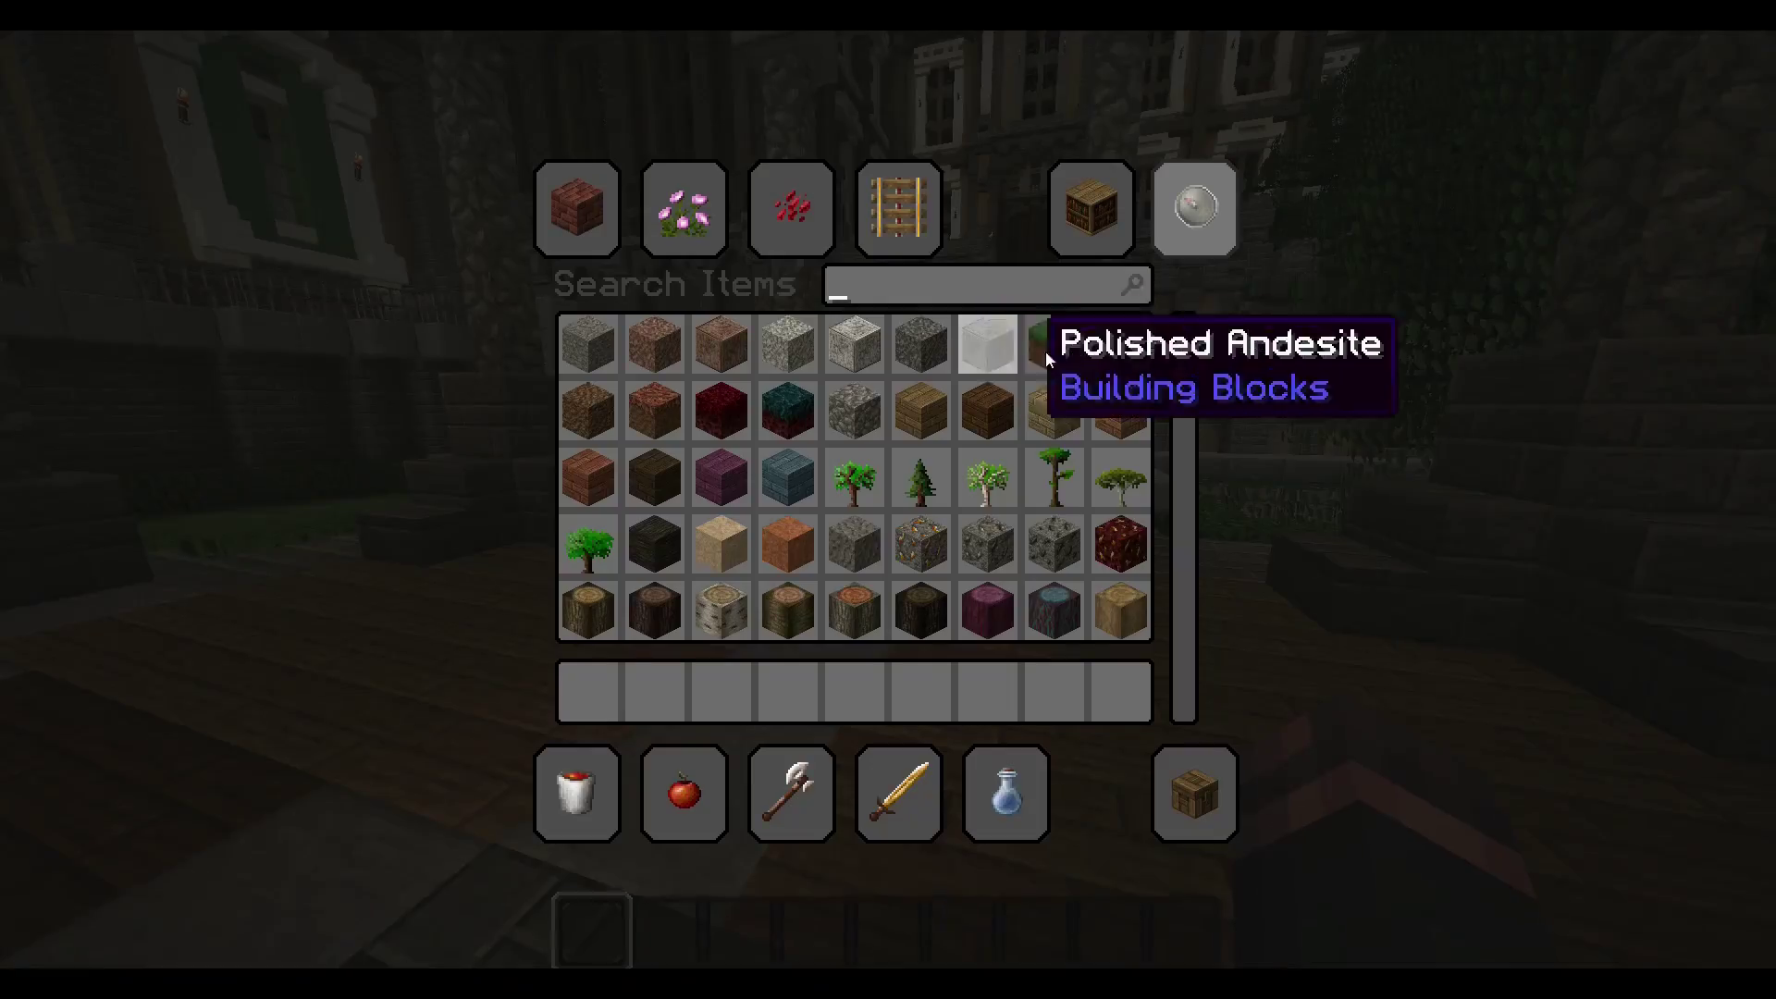
key("e")
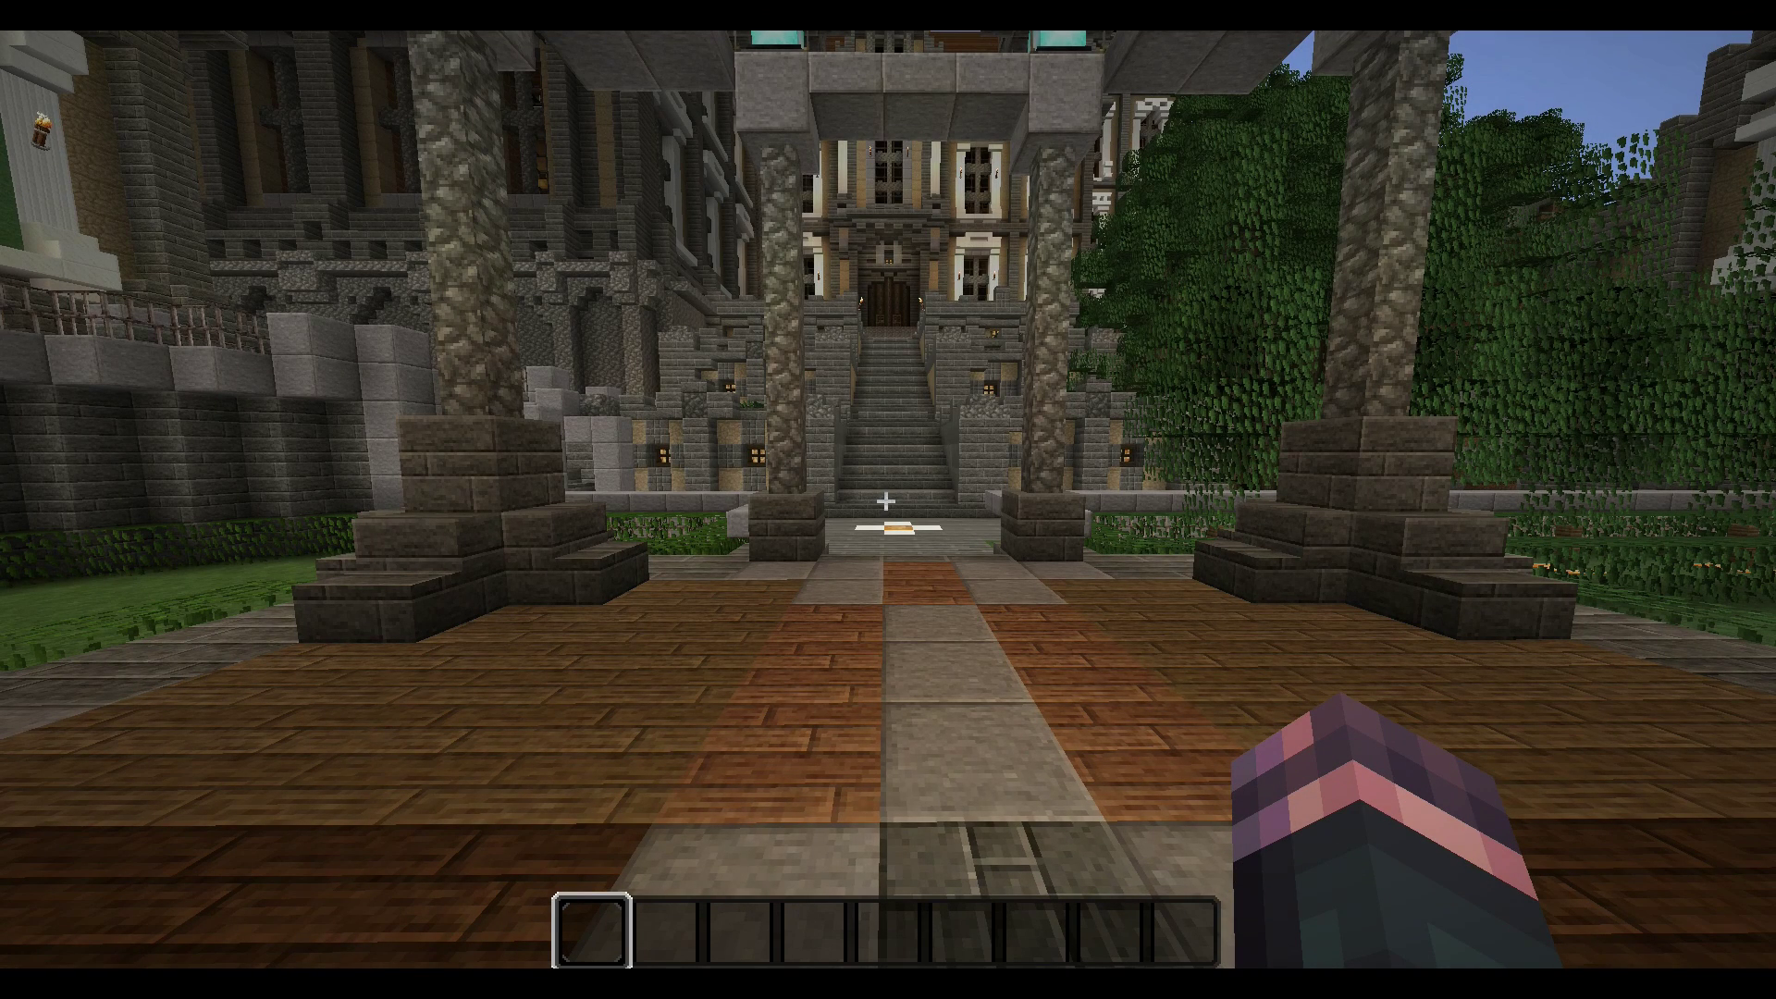
key("Escape")
left_click(745, 573)
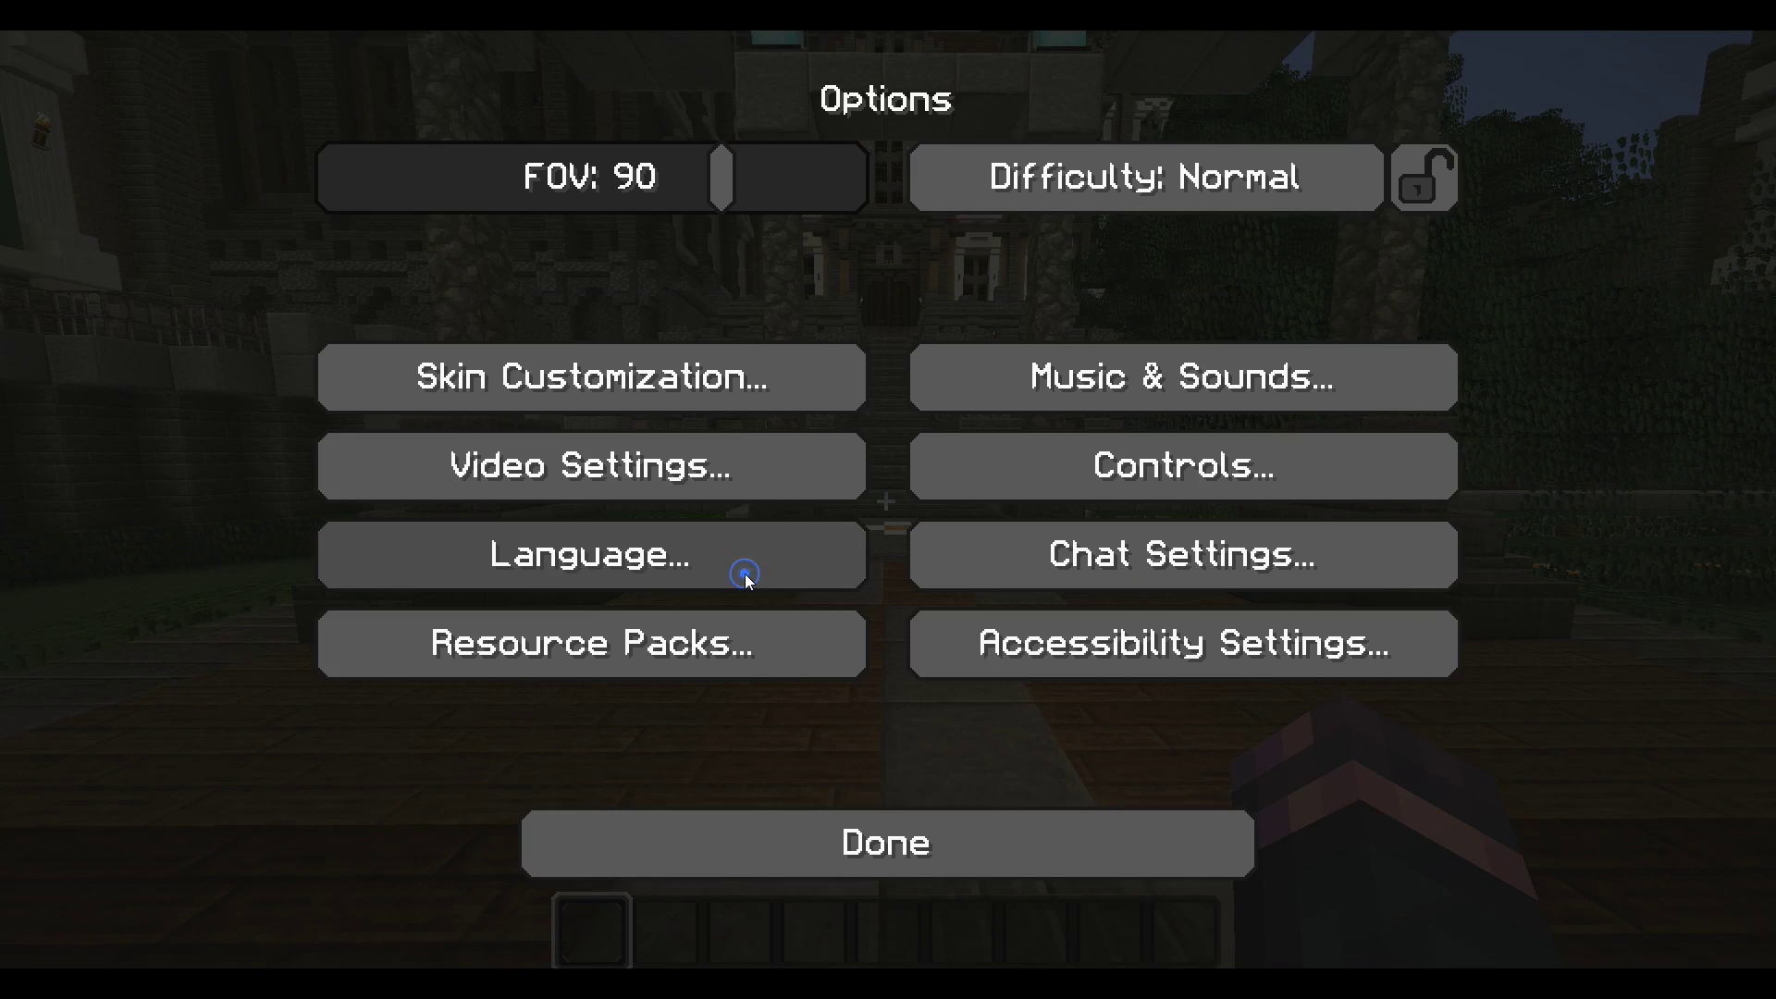
Replace Clarity with the Majestica 1.16.X 32x32 pack, apply it, and return to the game menu
left_click(746, 626)
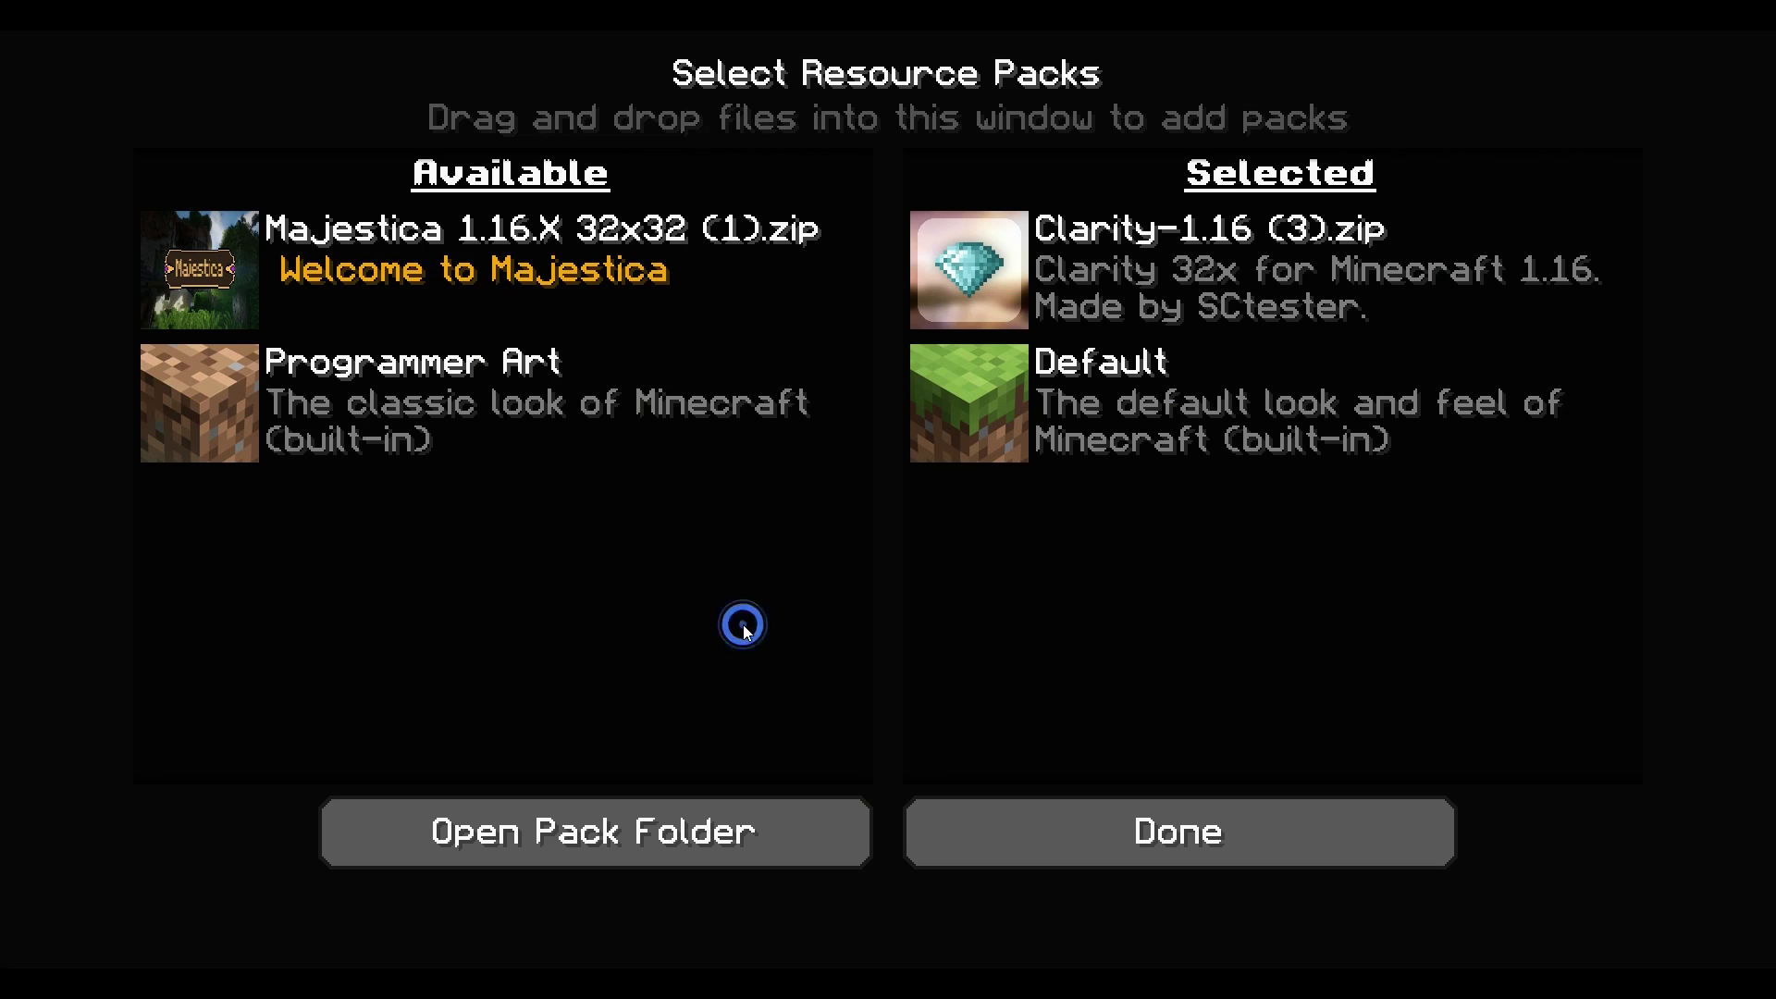
left_click(933, 282)
left_click(203, 418)
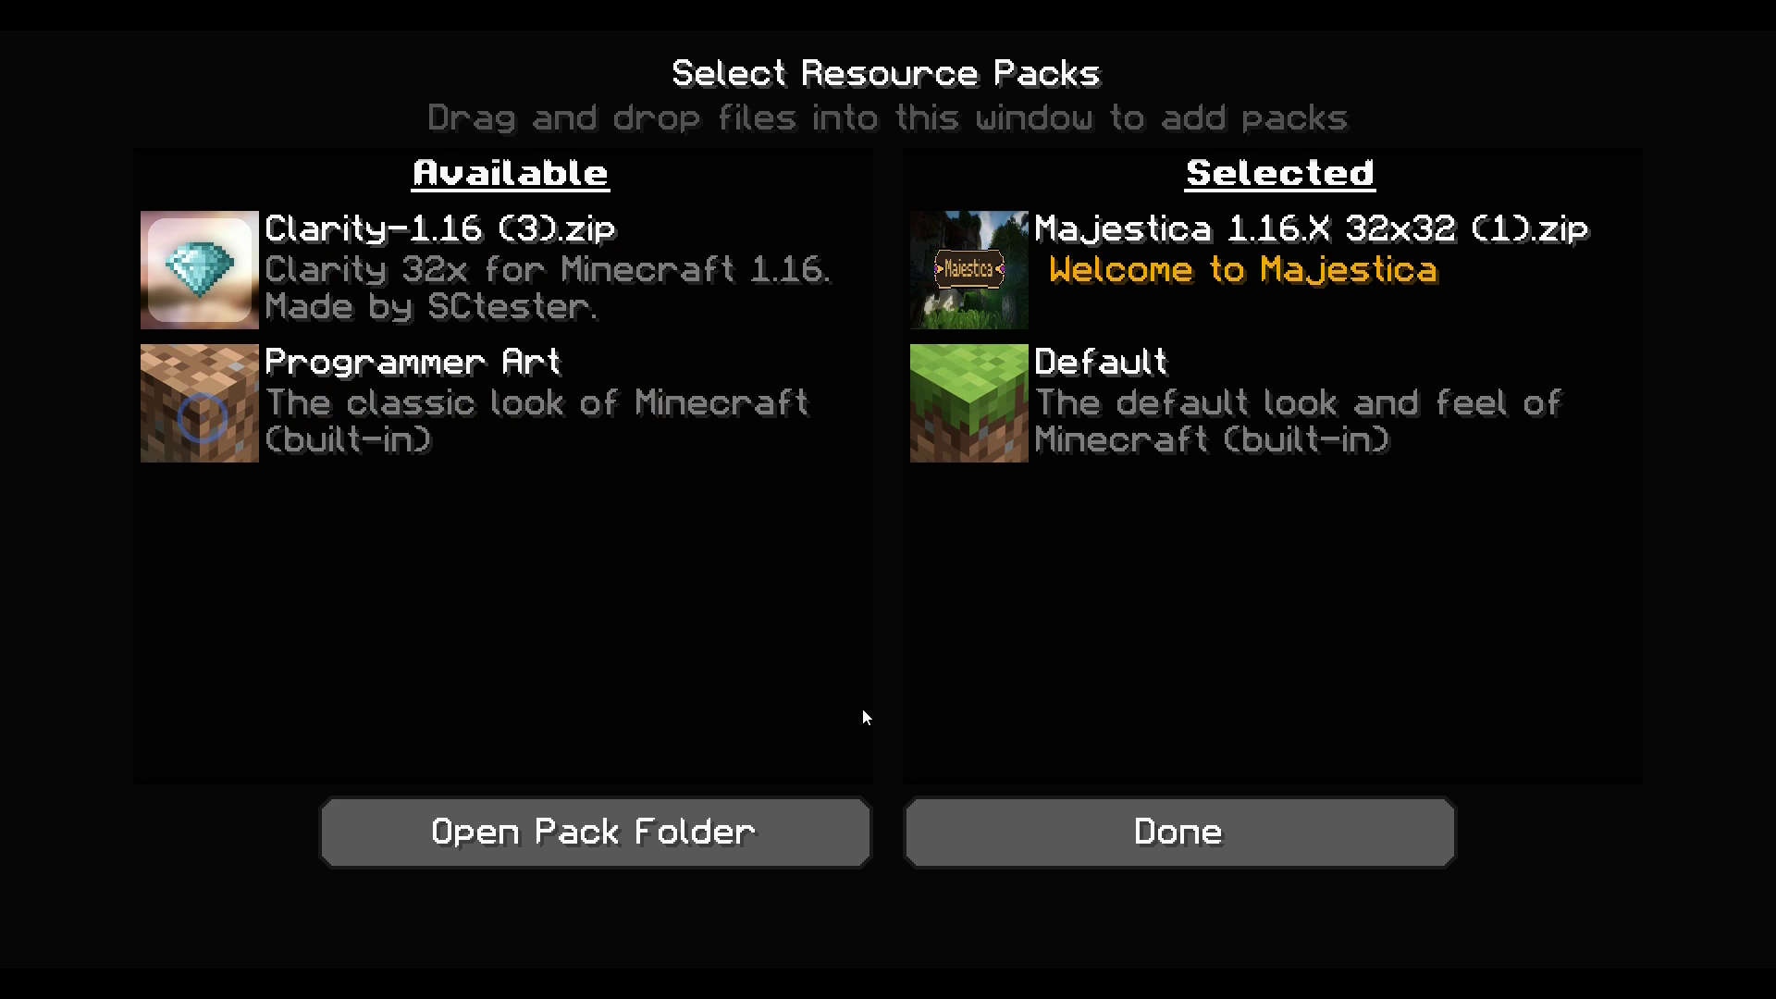
left_click(1040, 828)
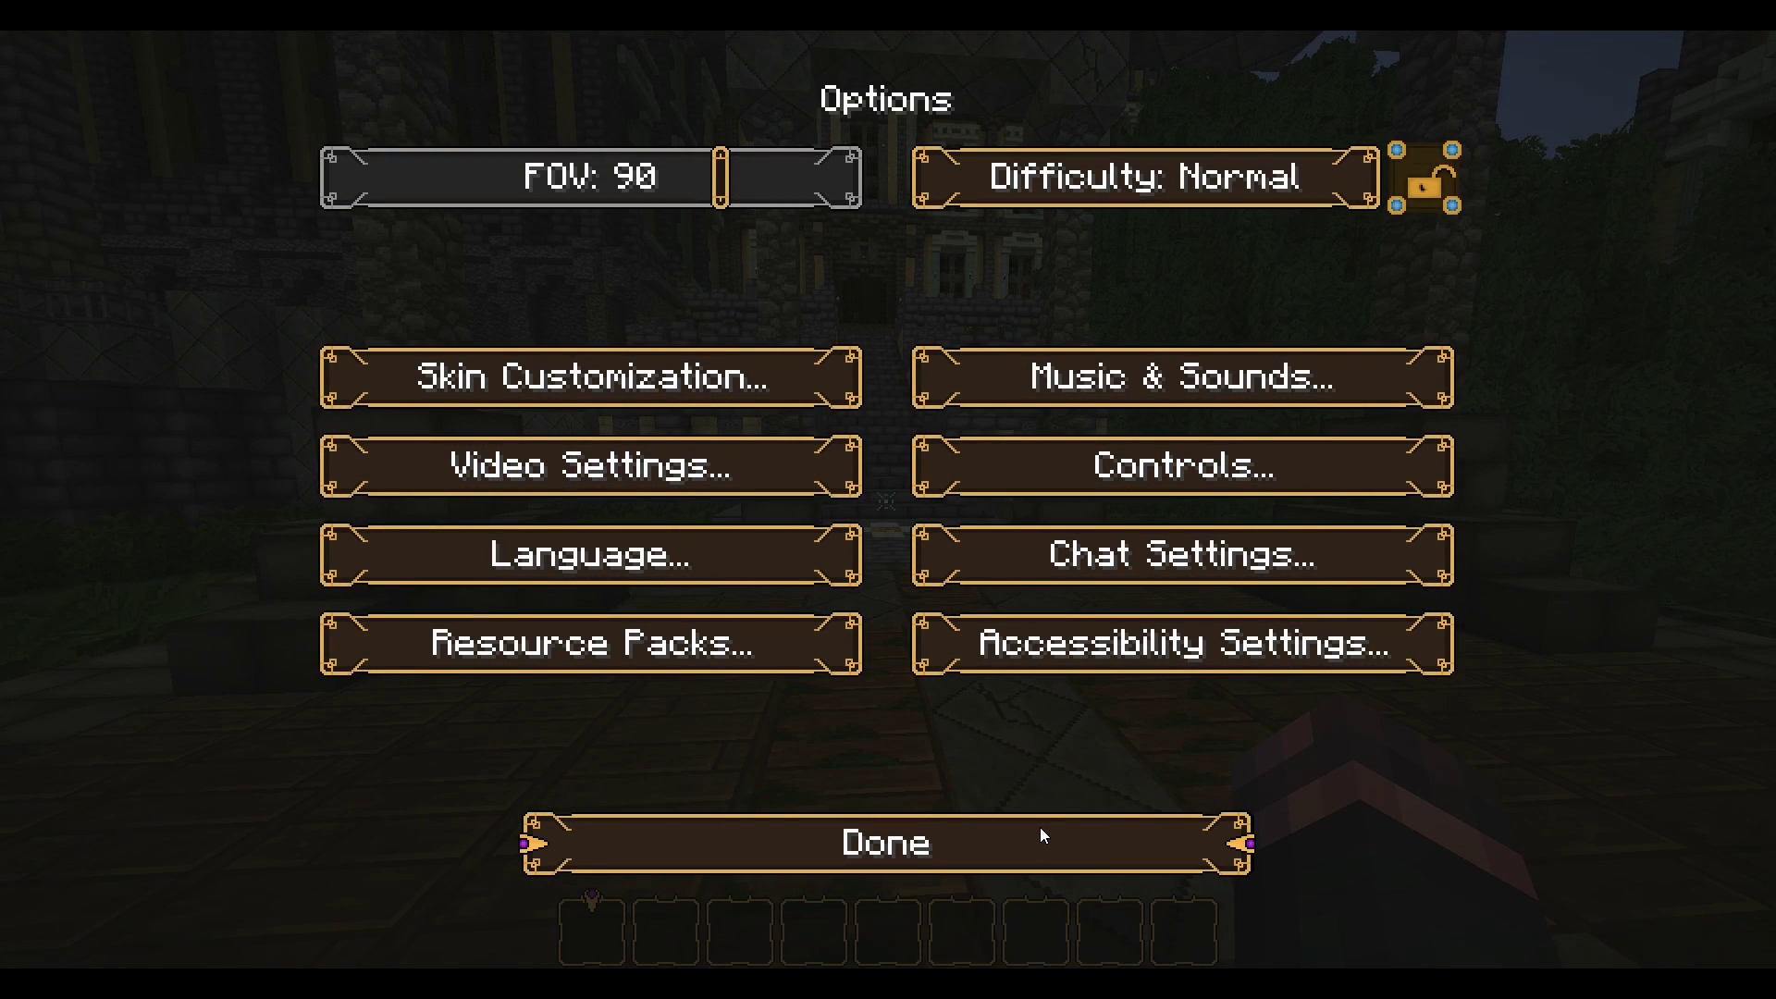
left_click(888, 826)
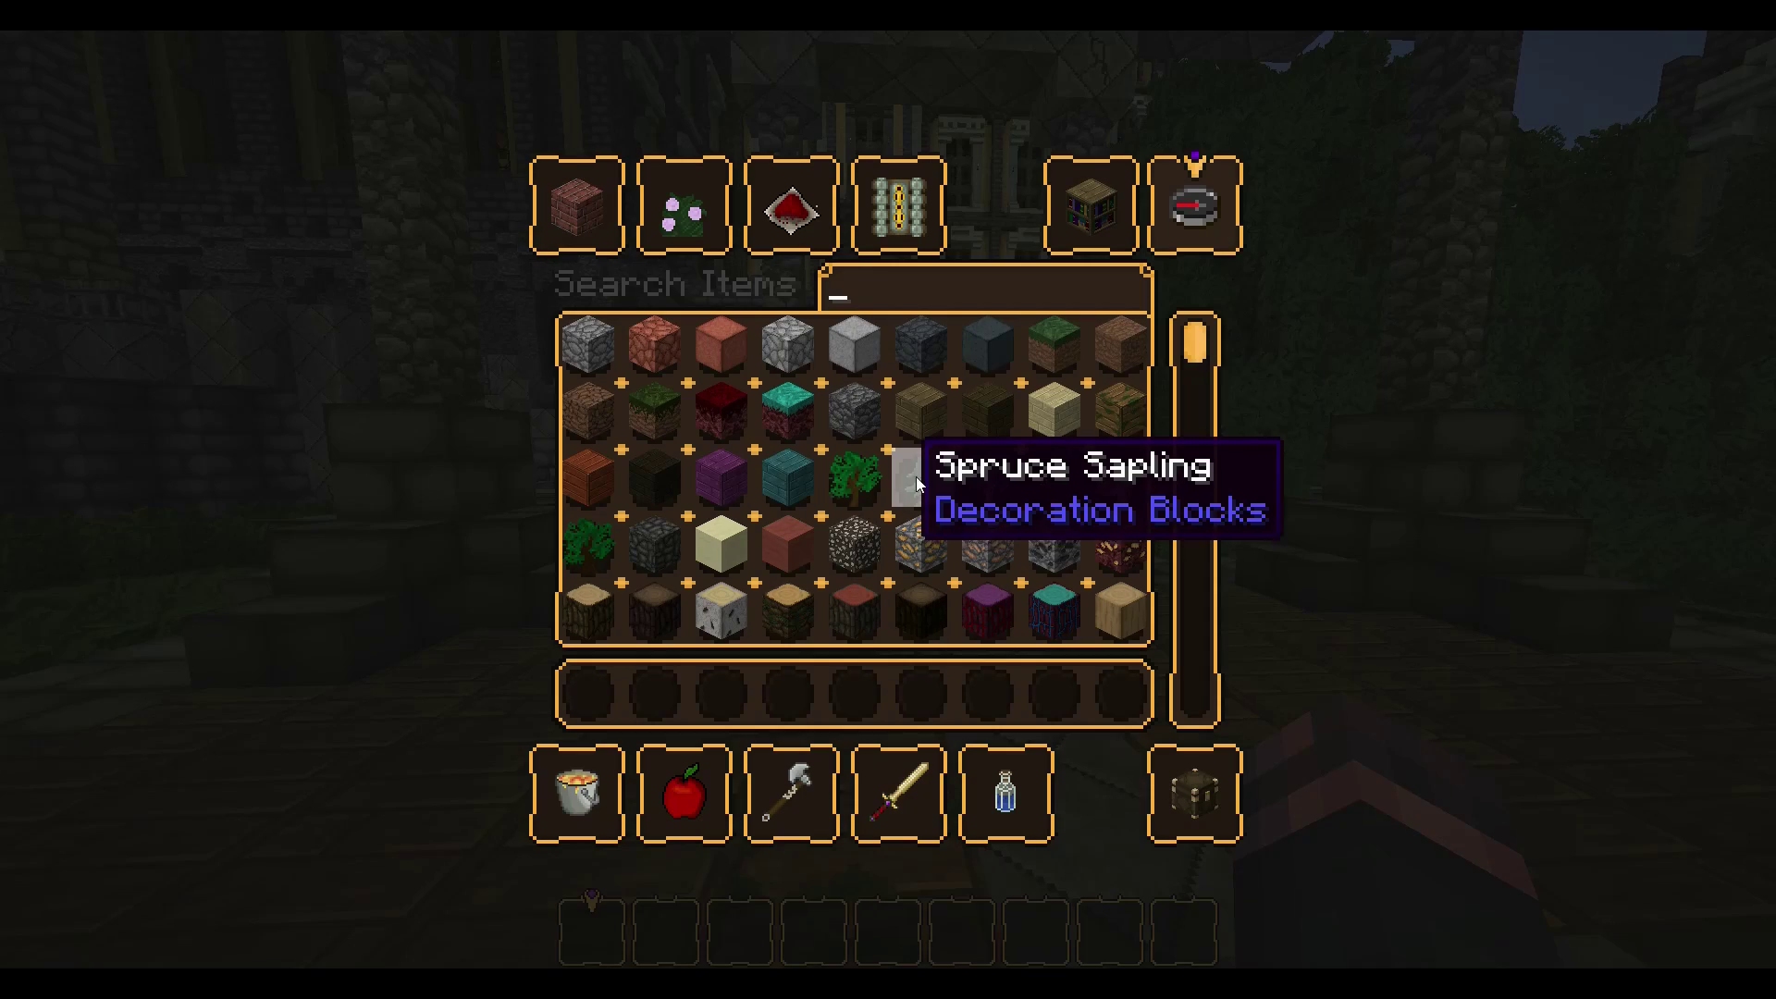